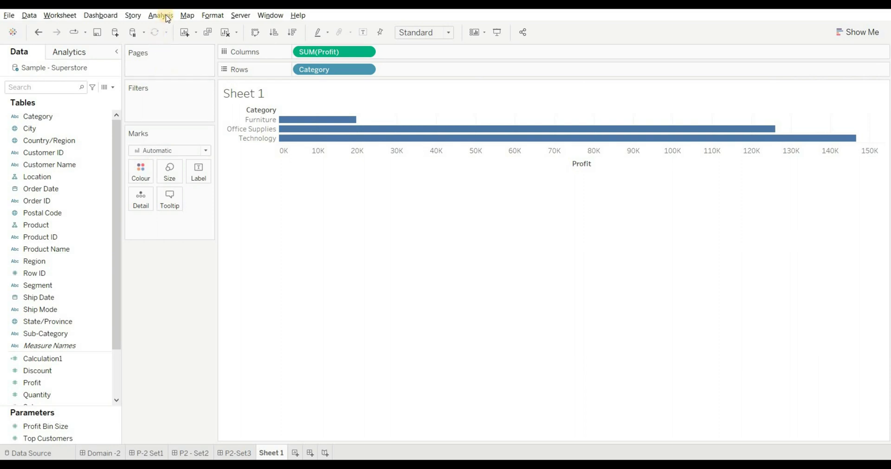
Check the Analysis, Worksheet and Story commands and the mark tooltip editor for options to sort the chart.
click(163, 15)
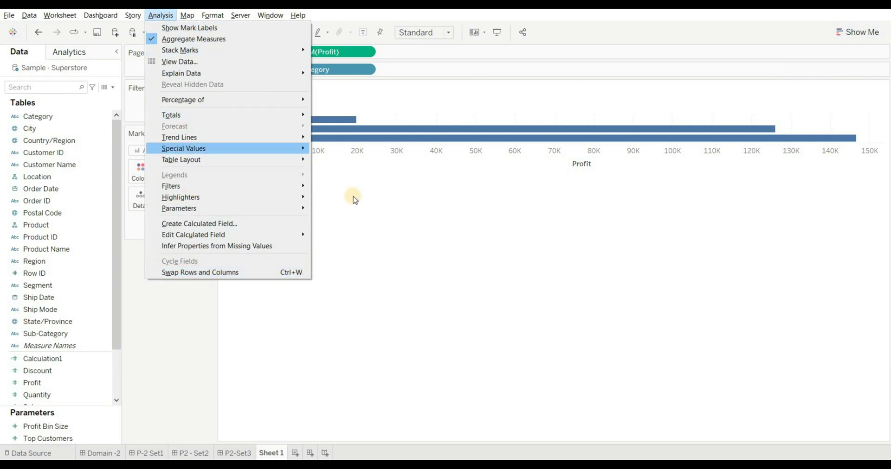
click(363, 206)
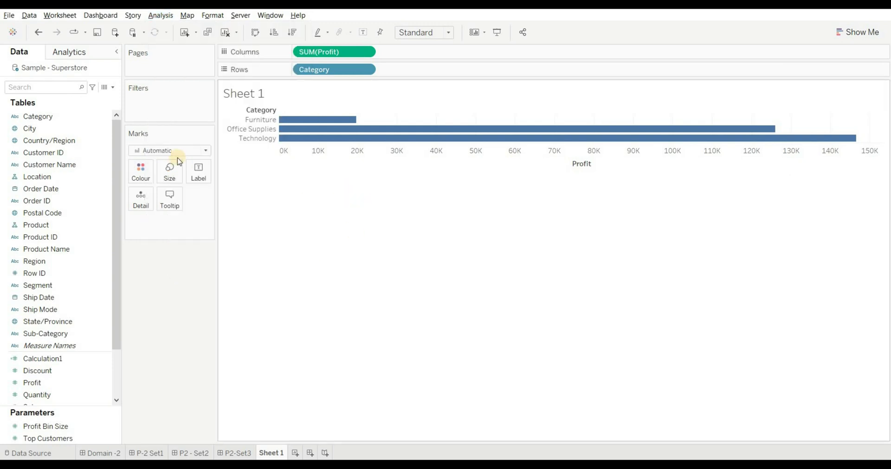
click(65, 17)
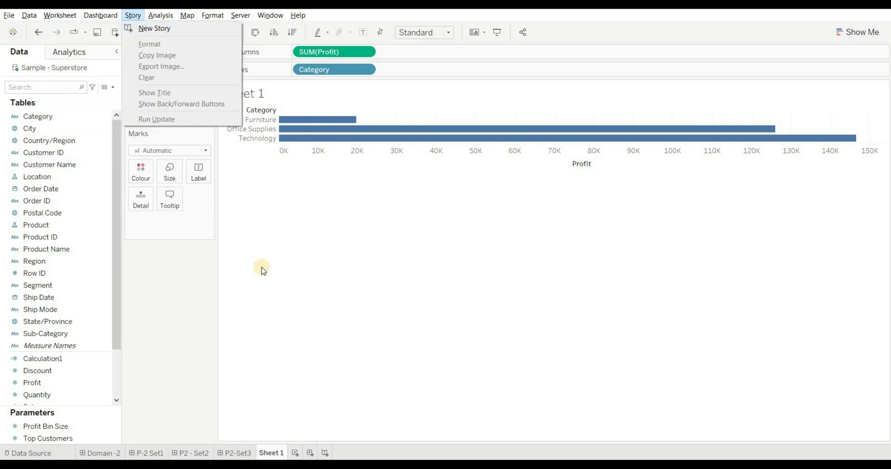
click(281, 273)
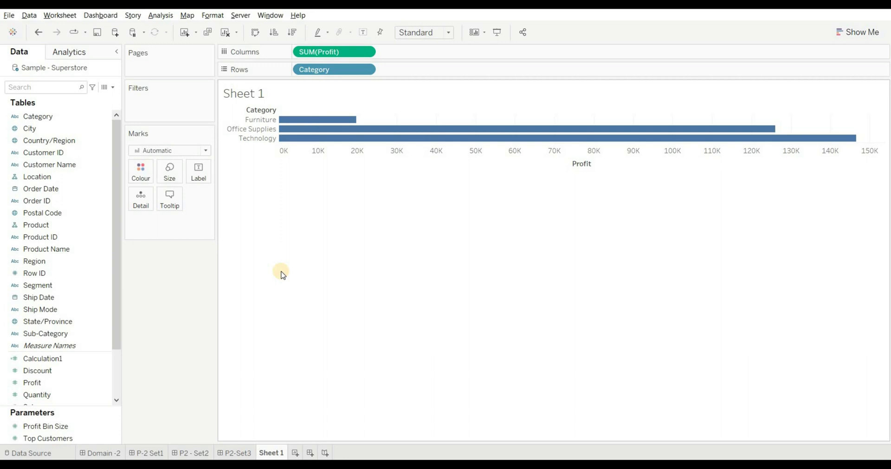
click(170, 203)
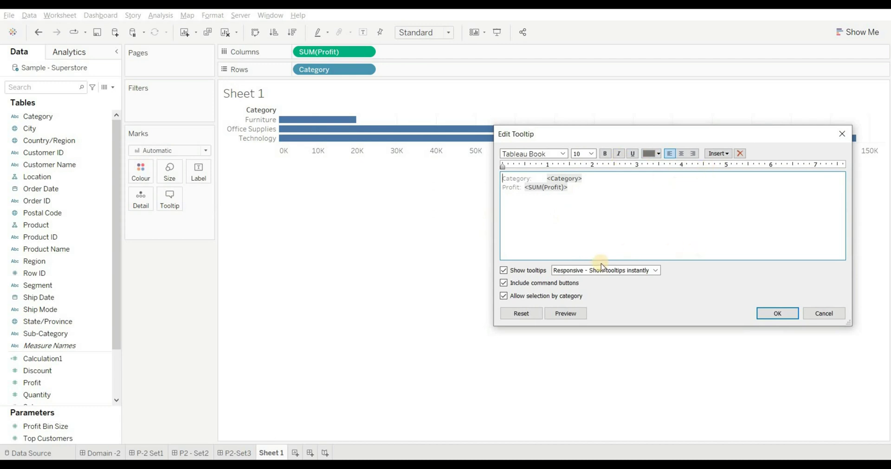
click(821, 314)
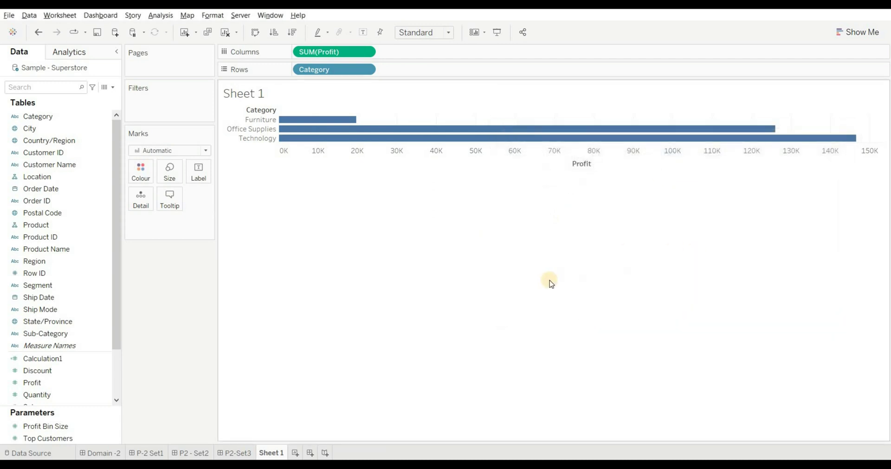
Try sorting the Category field by data source order in descending order, and undo that sort.
click(368, 69)
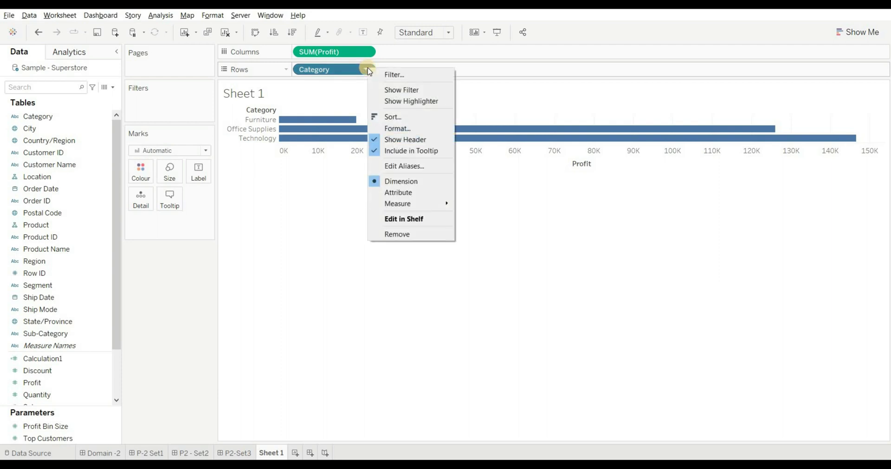
click(404, 119)
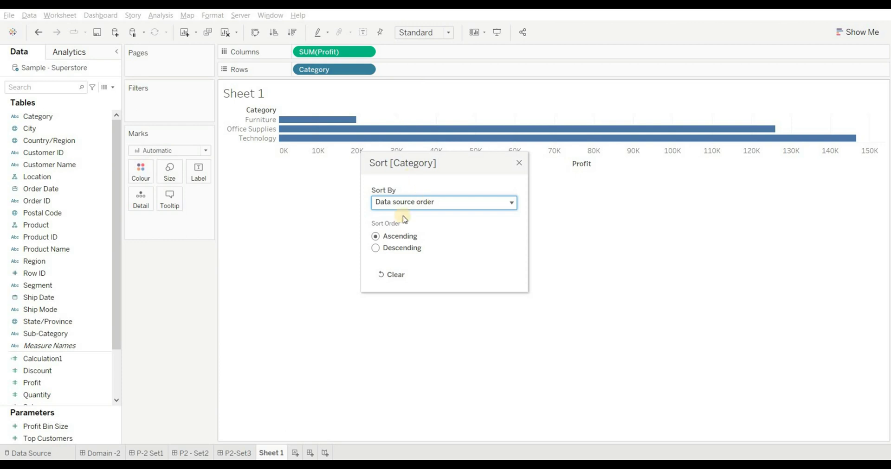
click(377, 251)
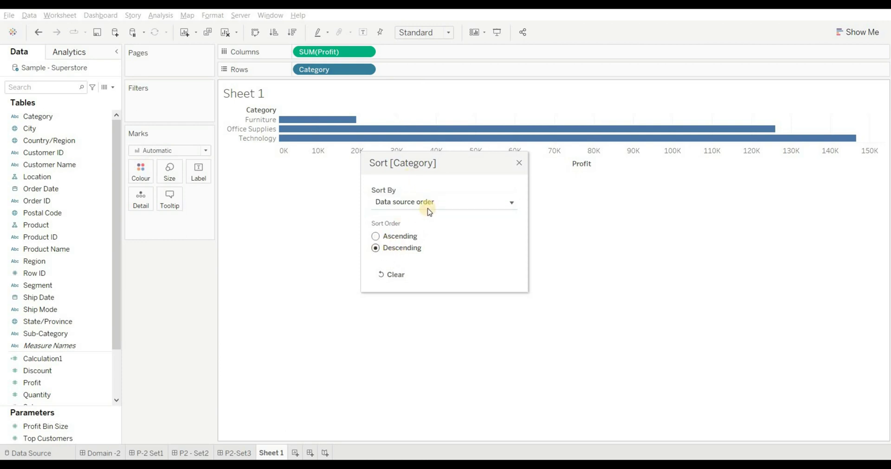
click(443, 201)
click(447, 200)
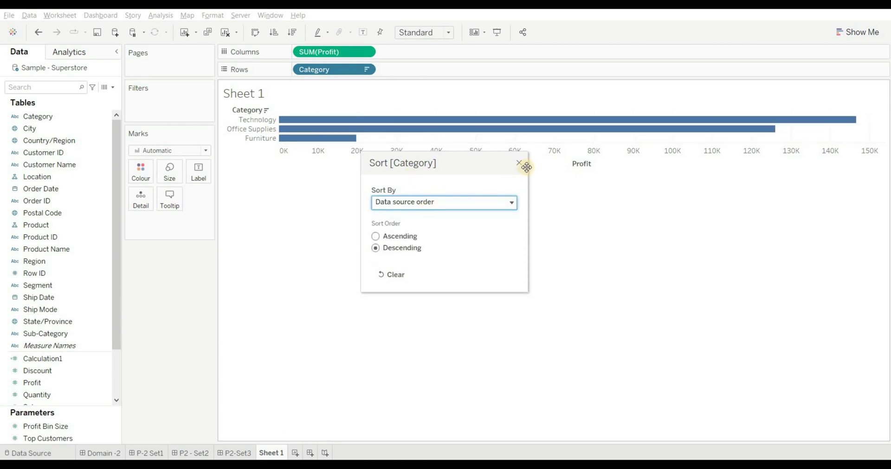
click(519, 163)
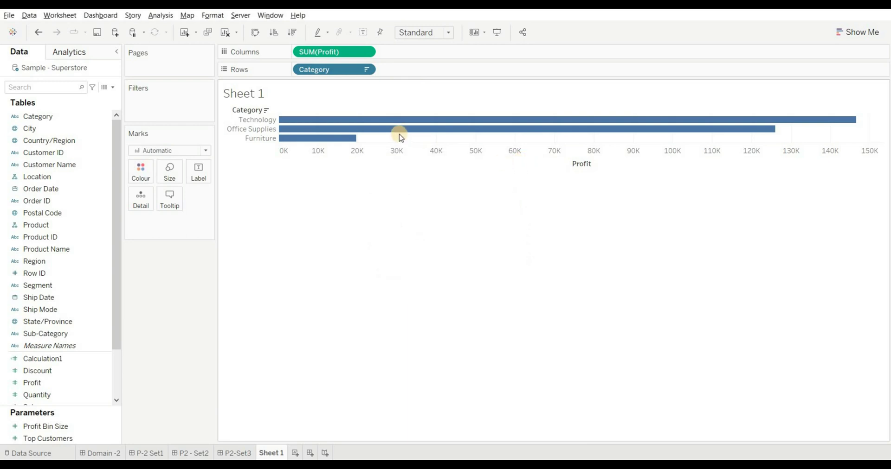
key(ctrl+z)
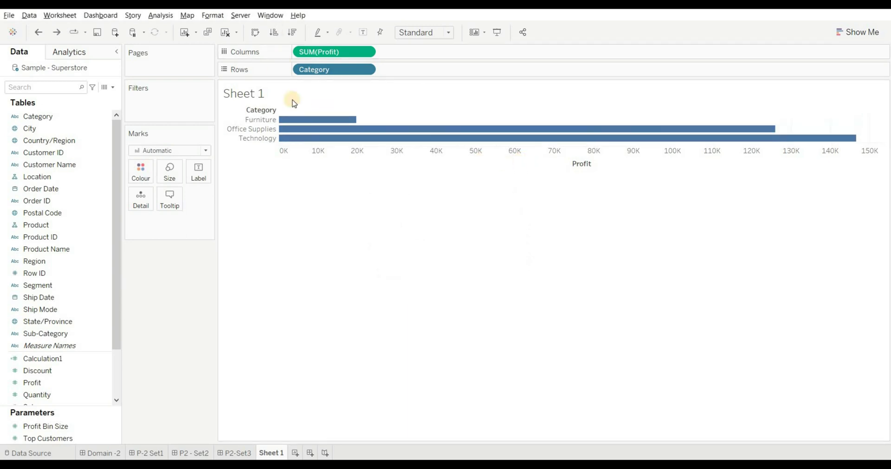
Cycle the chart's sort order from the Category field label until the sort is cleared.
click(267, 111)
click(267, 111)
click(267, 111)
Cycle the Profit axis sort through descending, ascending and cleared twice.
mouse_move(606, 167)
click(599, 164)
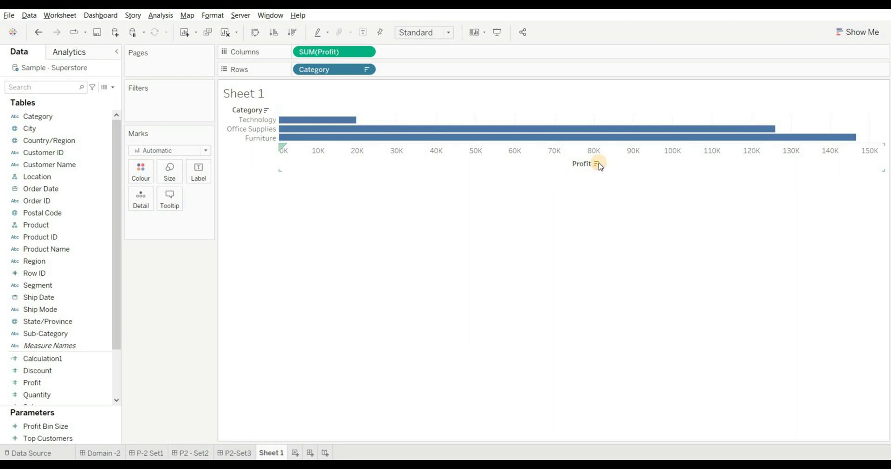
click(598, 164)
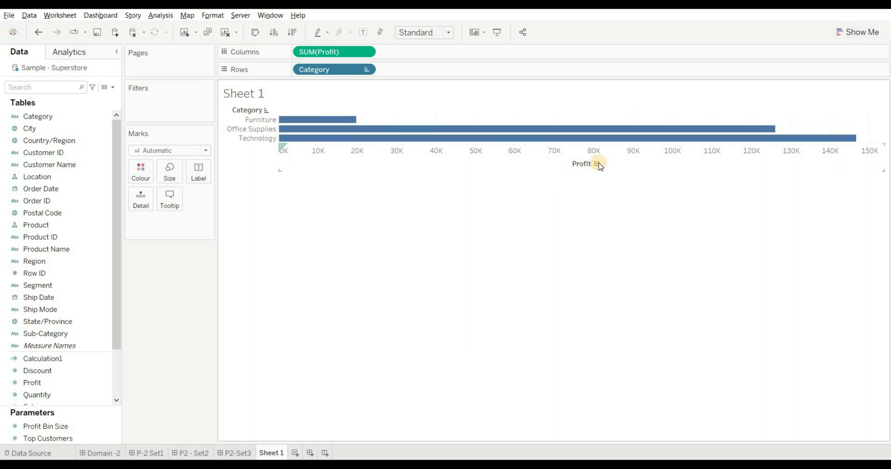
click(598, 164)
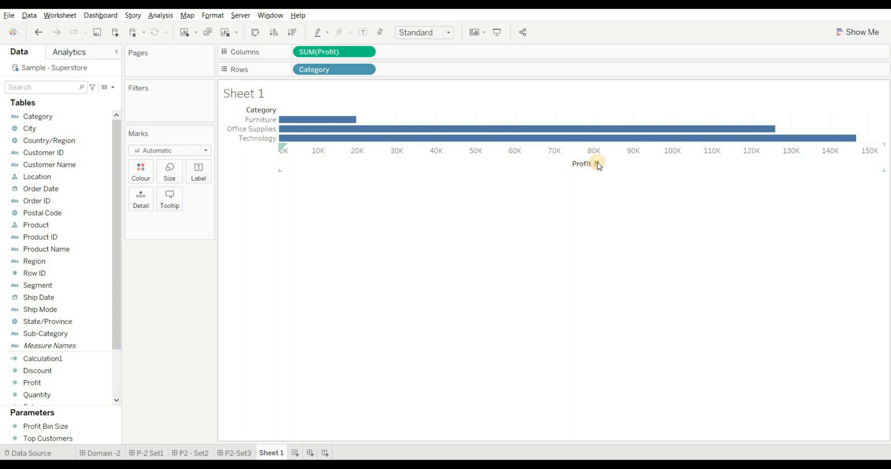
click(598, 165)
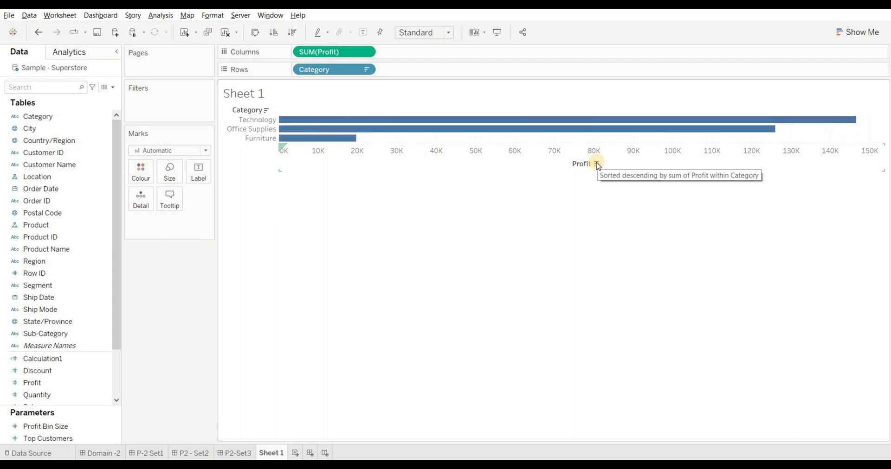
click(597, 165)
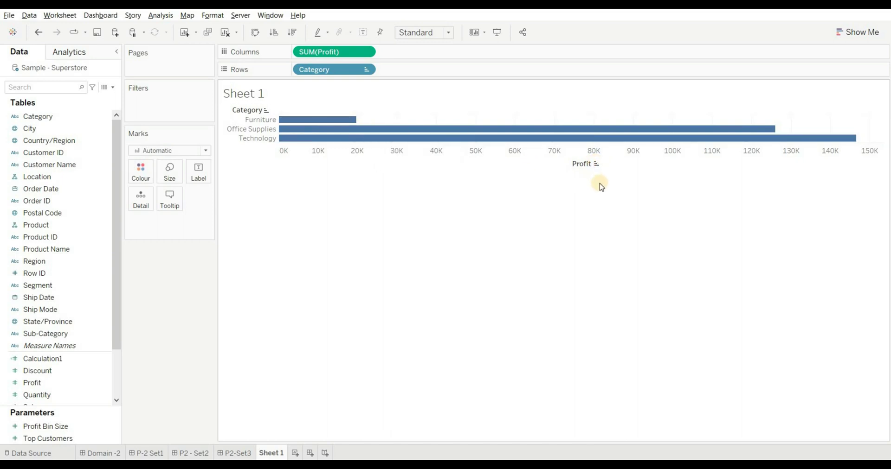
click(597, 164)
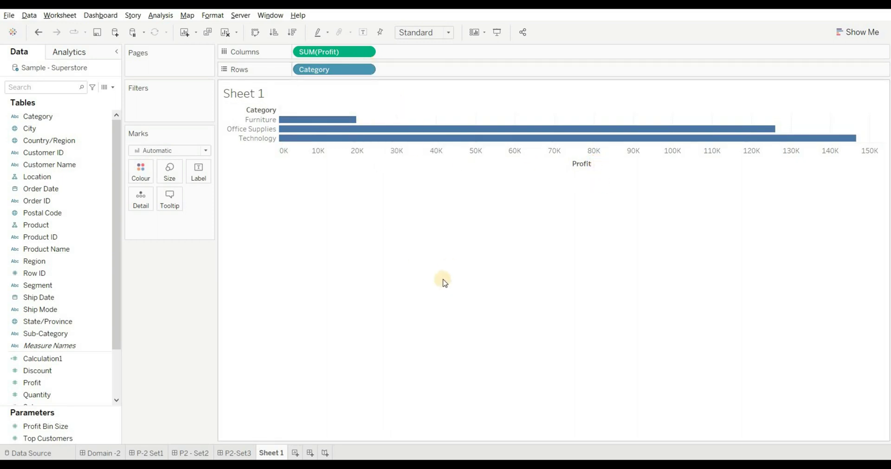
Add the answer line "ANS -C,E,F" below question 1 in the P-2 Set1 dashboard text.
click(148, 452)
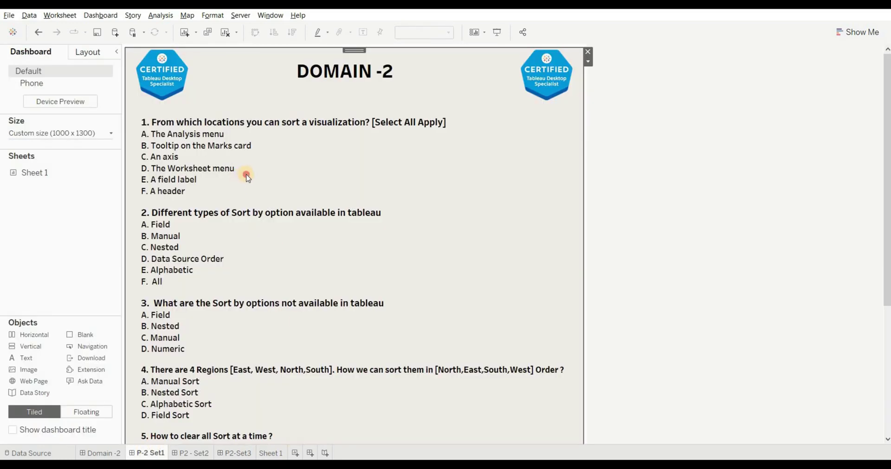
double_click(247, 177)
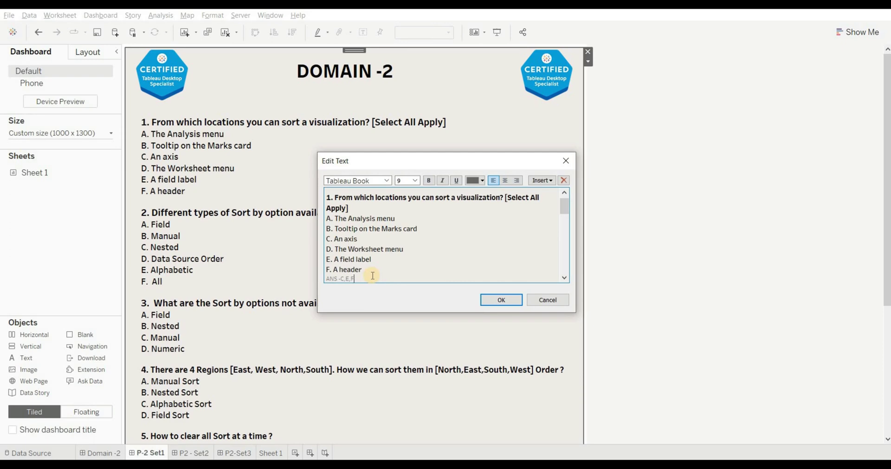
click(372, 276)
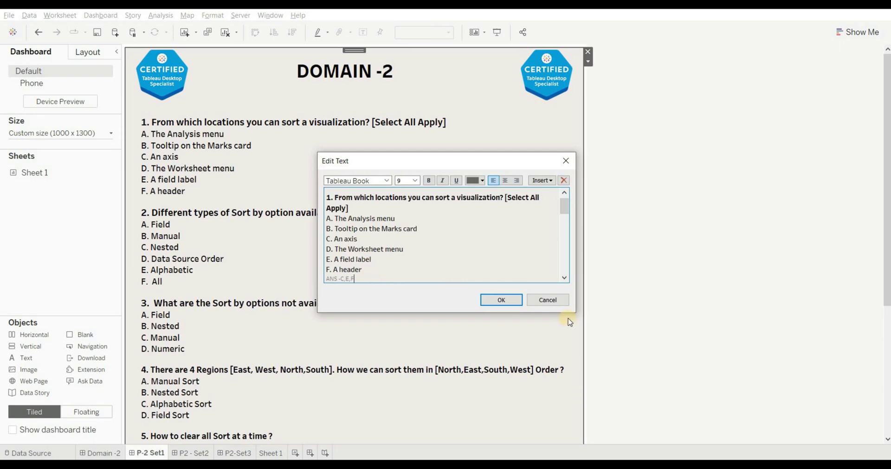
click(501, 300)
On Sheet 1, sort the categories by profit in ascending order and switch the sort to descending.
click(274, 453)
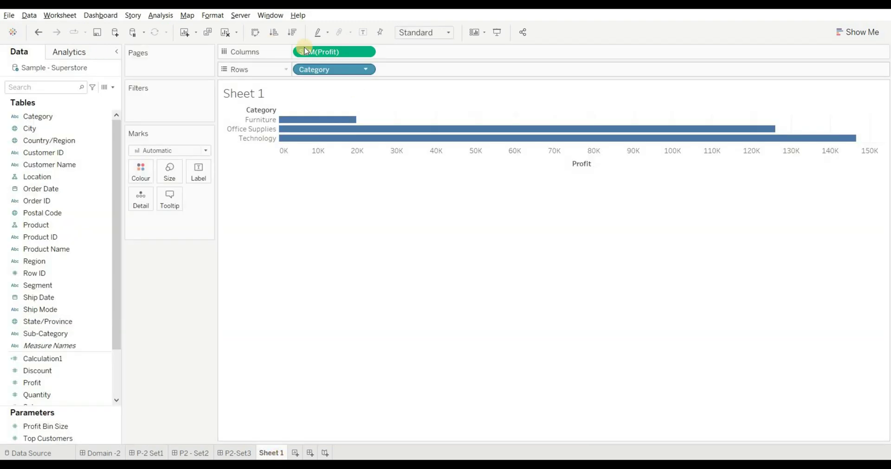
click(278, 37)
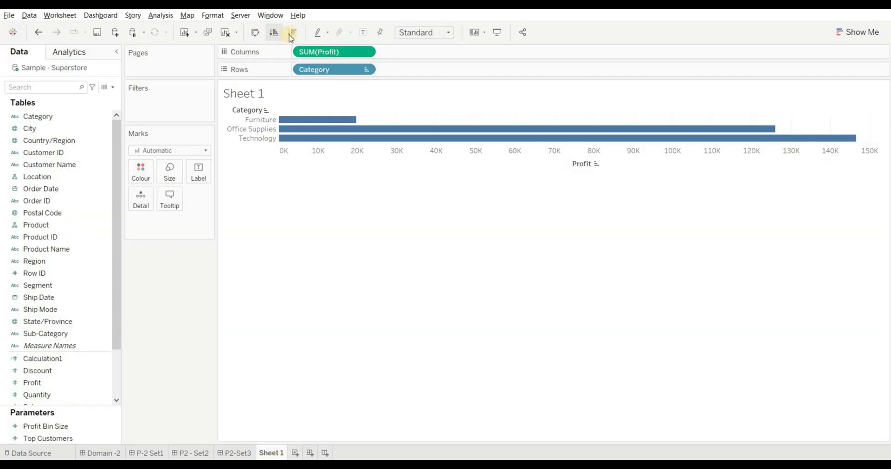
click(292, 36)
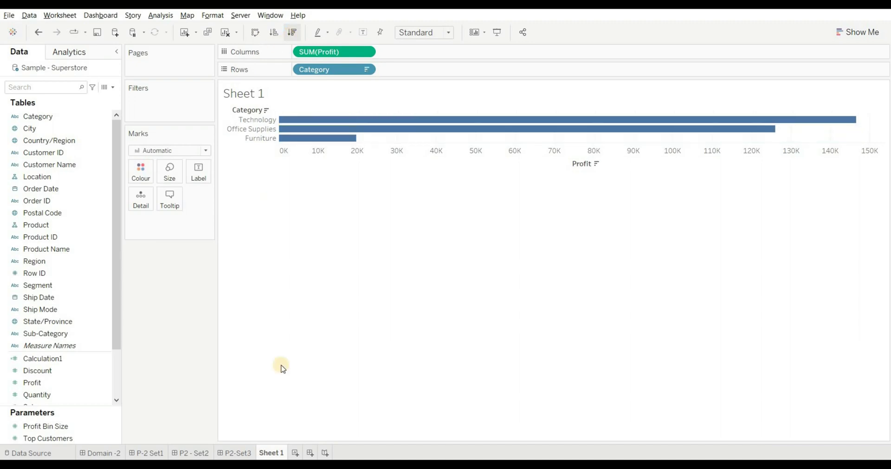
Read question 2 on the P-2 Set1 dashboard and examine the Sort By options for Category on Sheet 1.
click(135, 453)
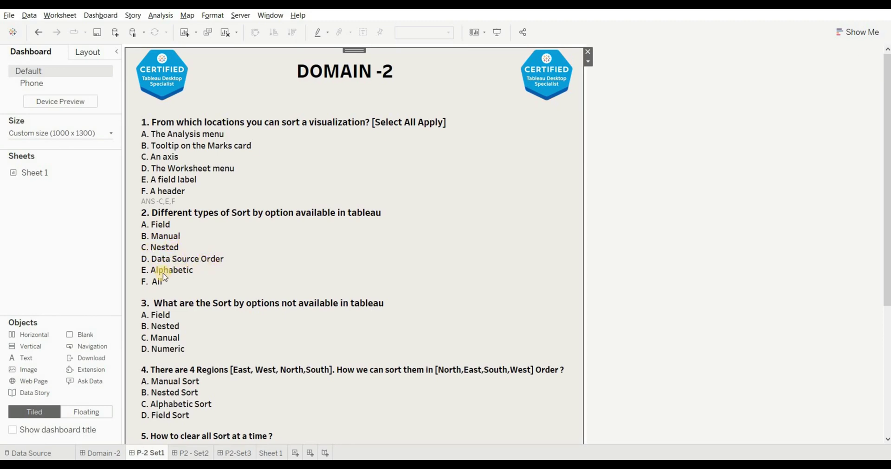
click(271, 454)
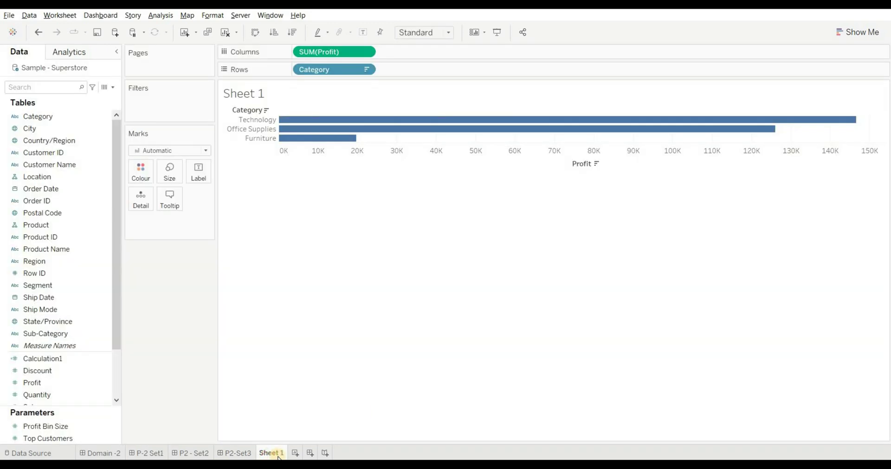
click(367, 70)
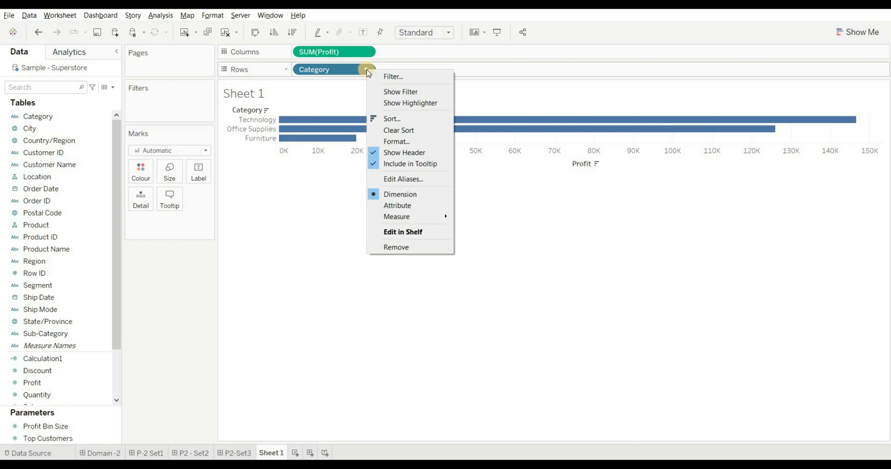
click(398, 119)
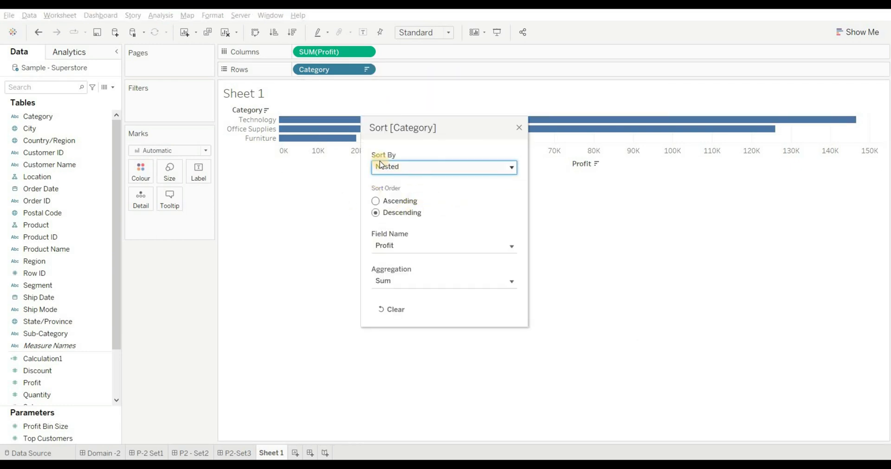
click(511, 168)
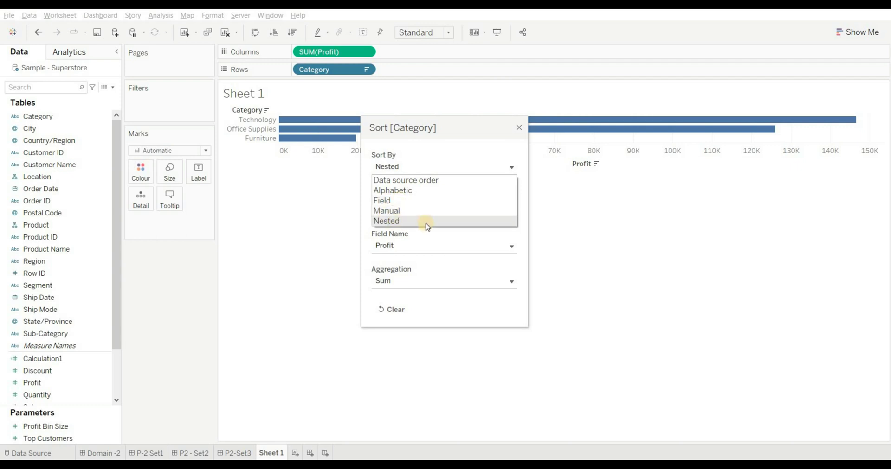
click(518, 129)
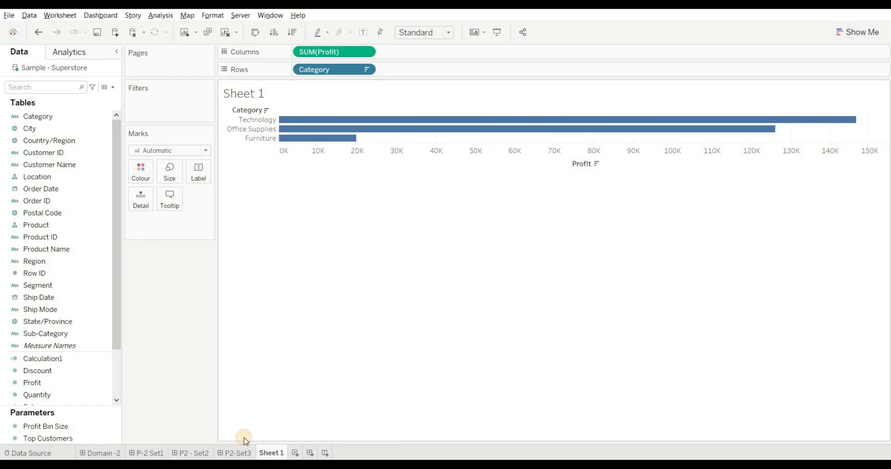
Add the answer line "ANS -F" below question 2 in the P-2 Set1 dashboard text.
click(146, 453)
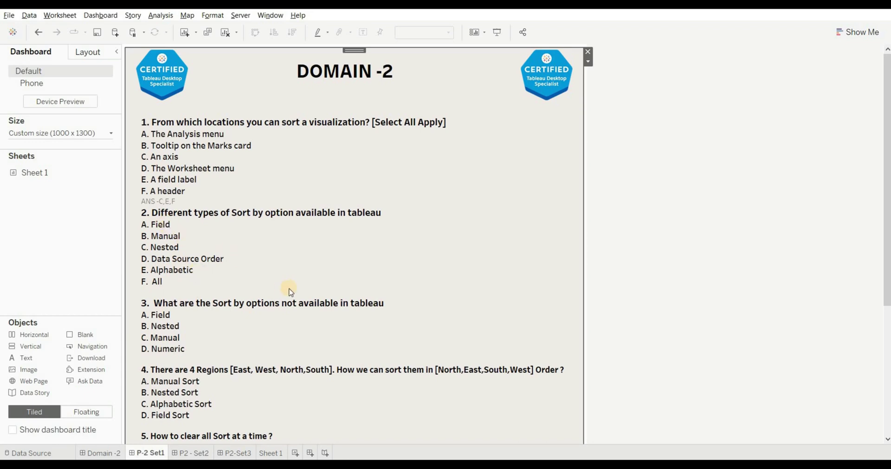
double_click(164, 284)
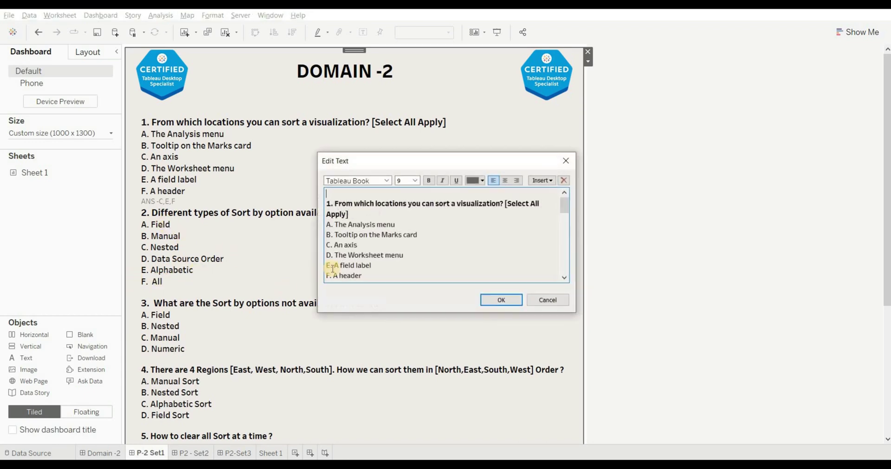
scroll(355, 274, down, 3)
click(355, 279)
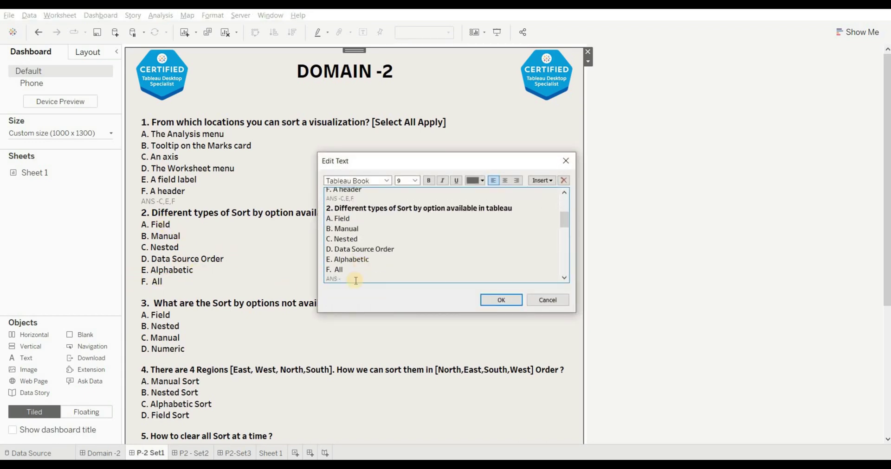
click(500, 300)
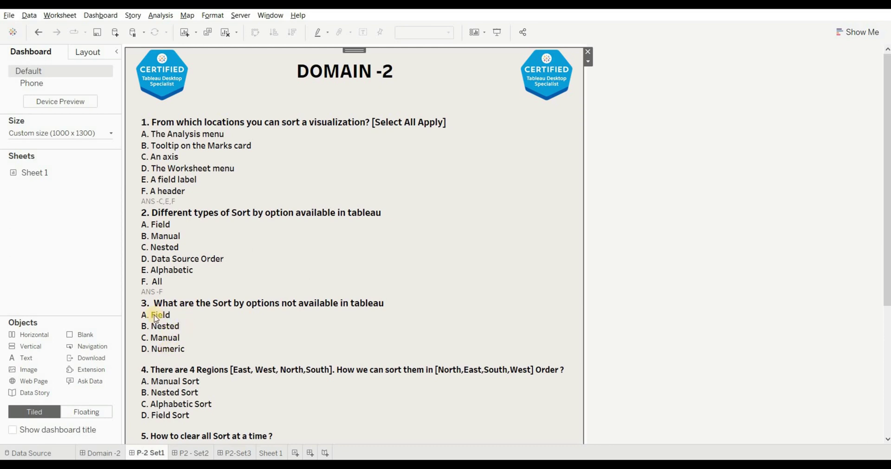
Add the answer line "ANS -D" below question 3 in the P-2 Set1 dashboard text.
double_click(179, 358)
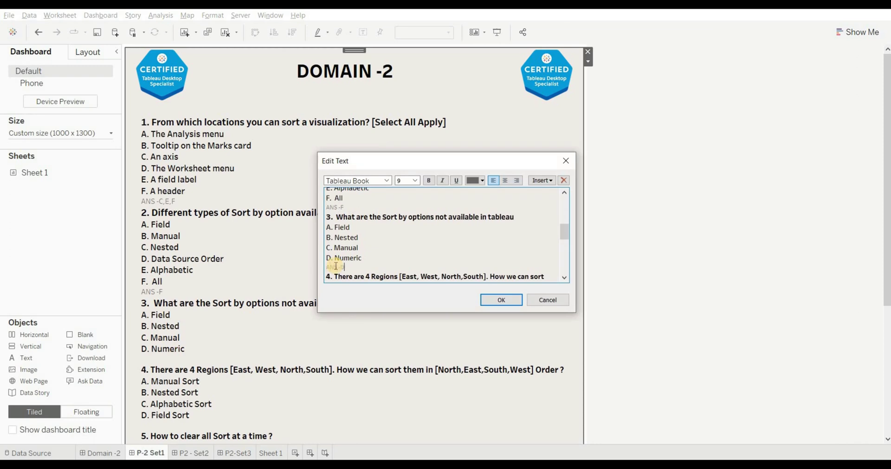
click(502, 299)
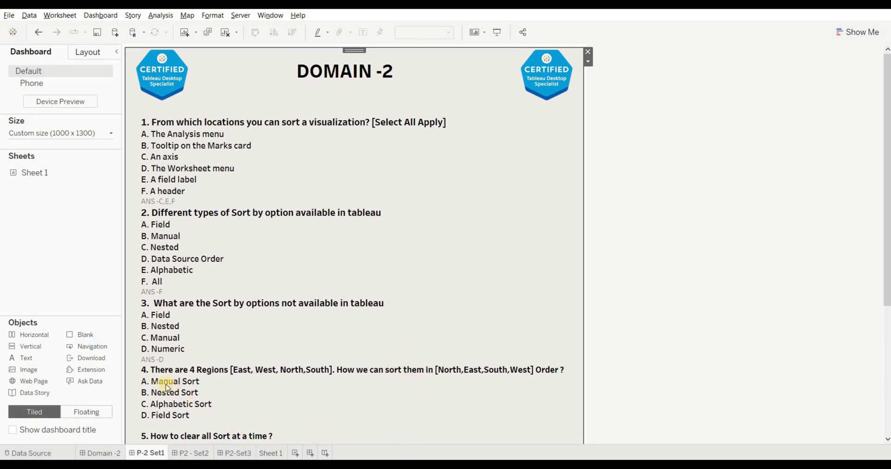
Clear Sheet 1, find the Region field by searching the data fields, and add it to the rows.
click(270, 454)
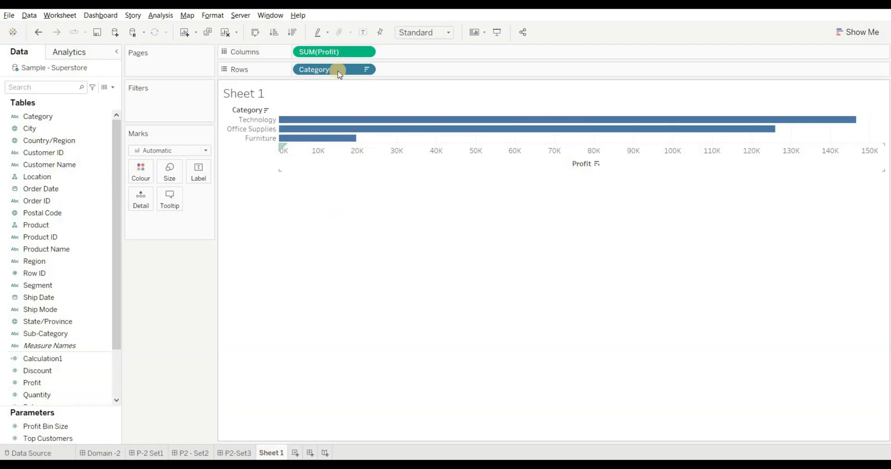
click(225, 32)
click(30, 130)
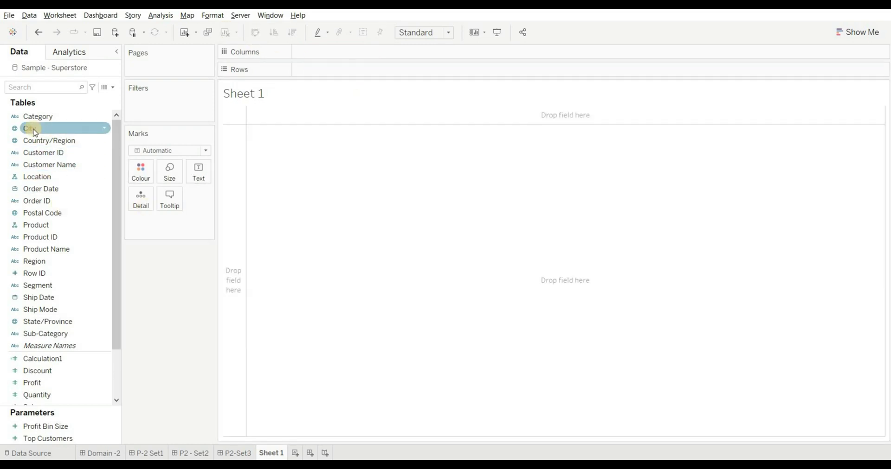
click(41, 166)
click(51, 203)
click(39, 116)
click(45, 86)
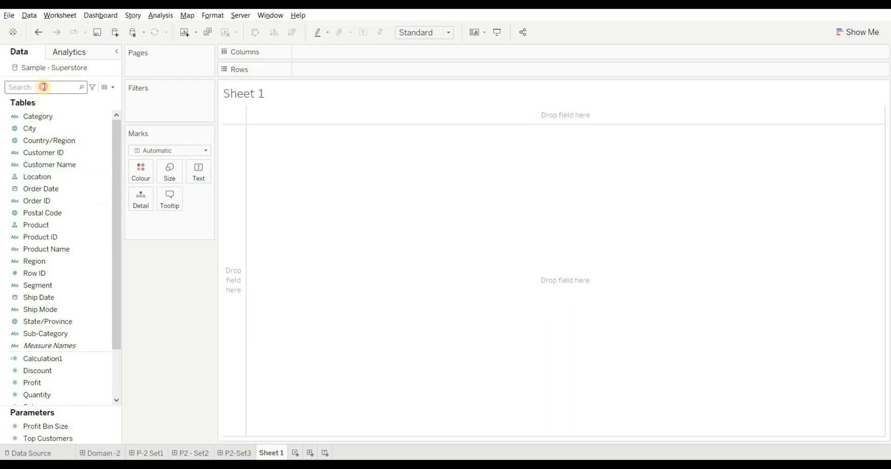
text(RE)
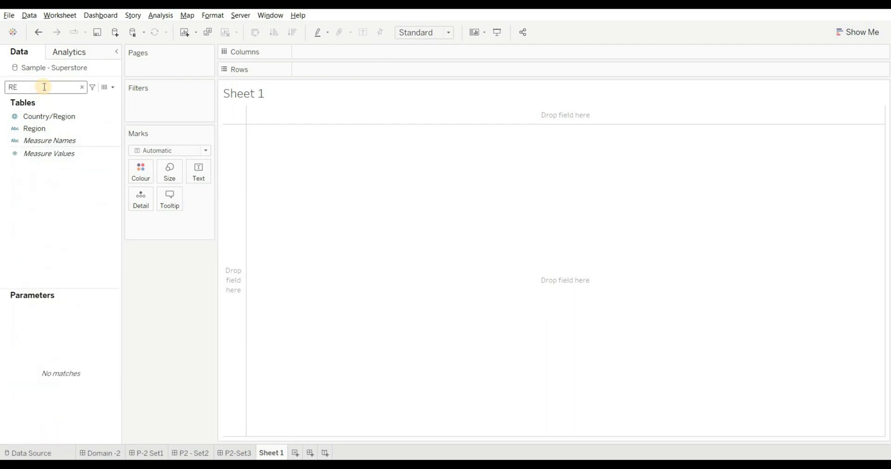
text(GIO)
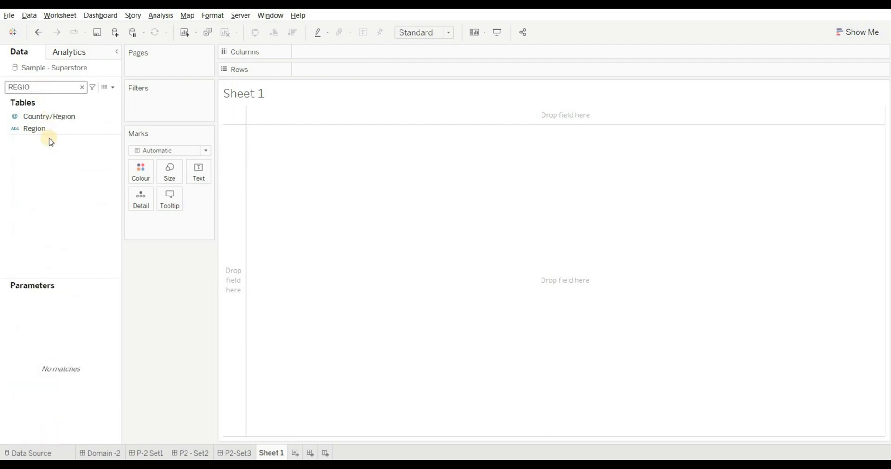
double_click(26, 131)
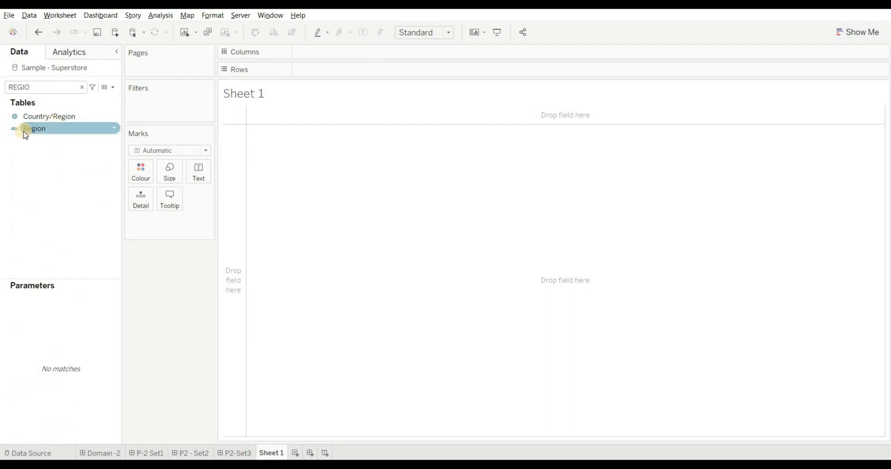
click(82, 88)
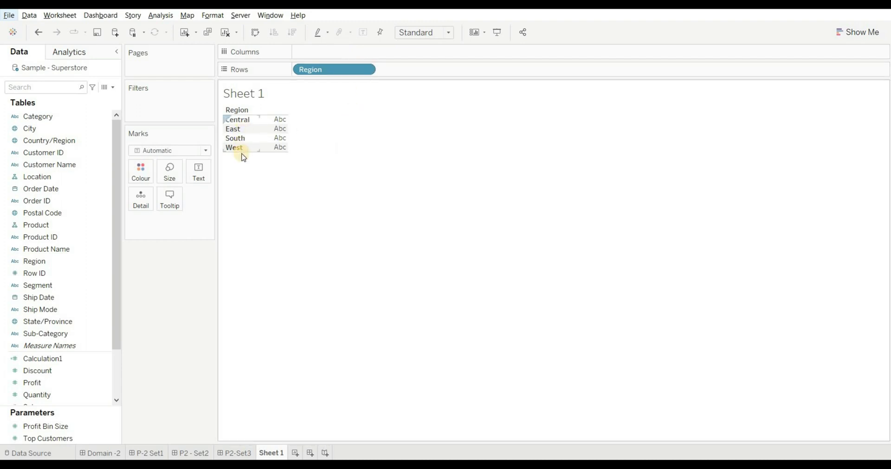
Sort Region manually on Sheet 1 in the order South, West, East, Central.
click(365, 71)
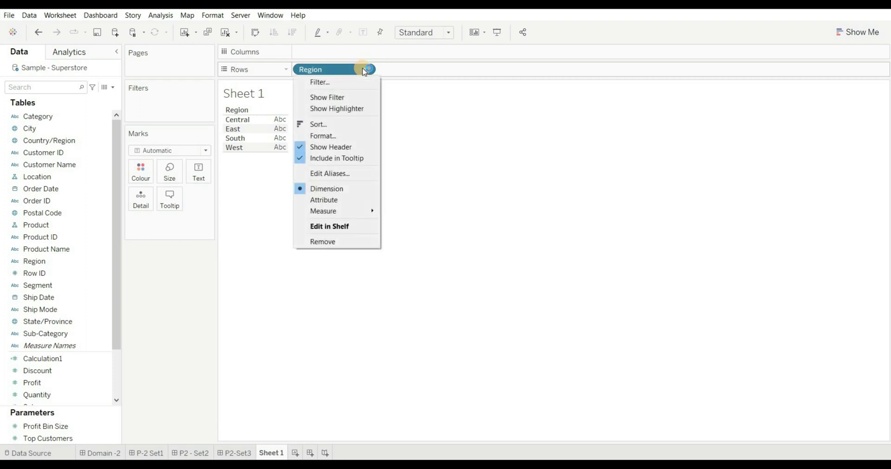
click(322, 125)
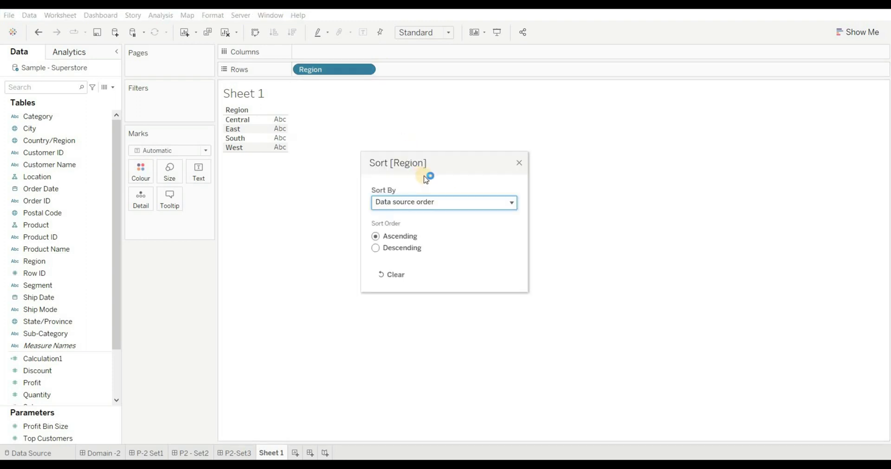
click(441, 203)
click(422, 251)
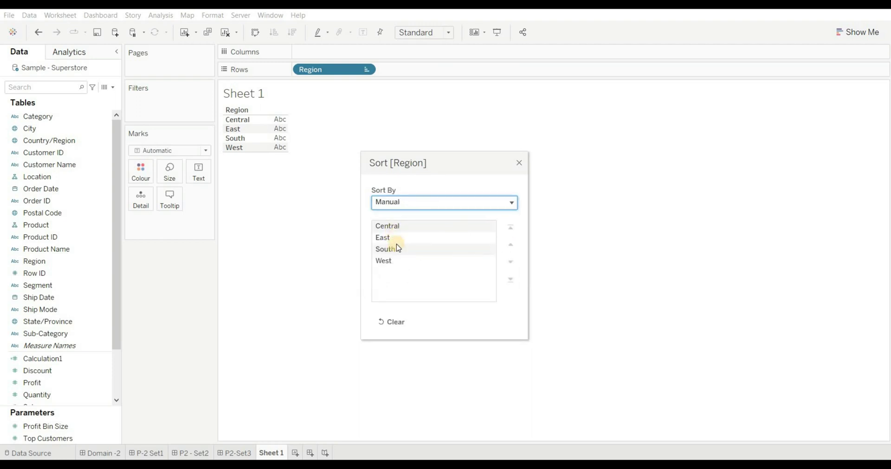
click(388, 250)
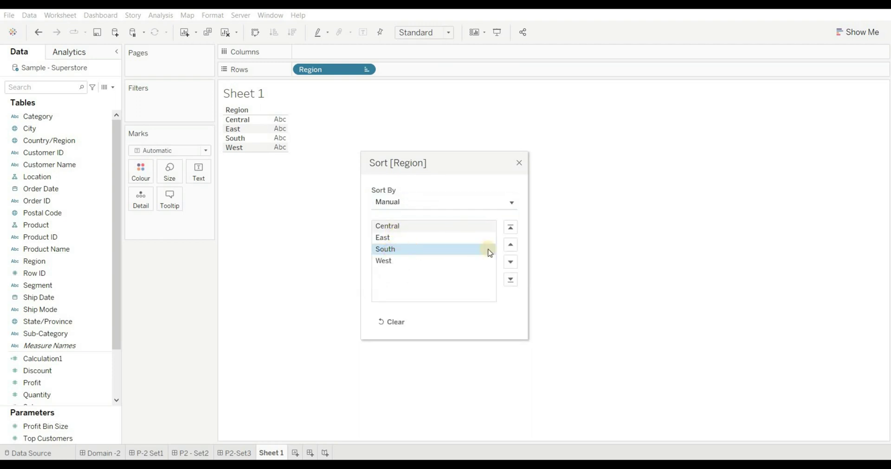
click(512, 228)
click(396, 238)
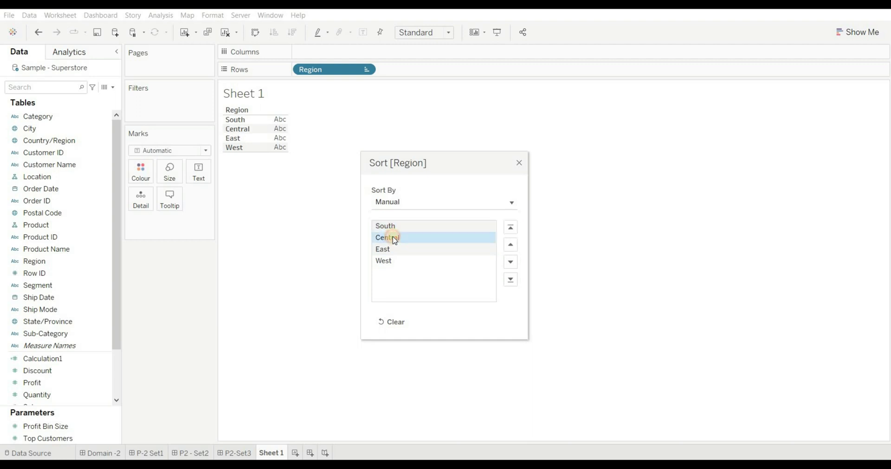
click(511, 263)
click(384, 261)
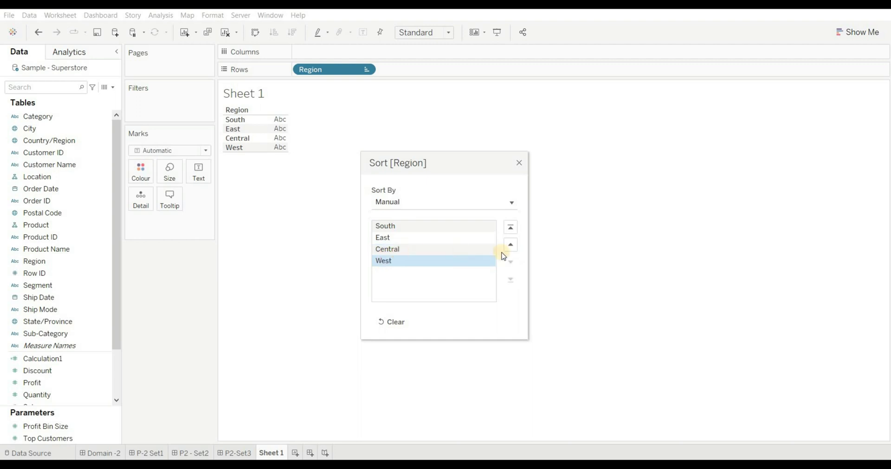
click(511, 245)
click(511, 245)
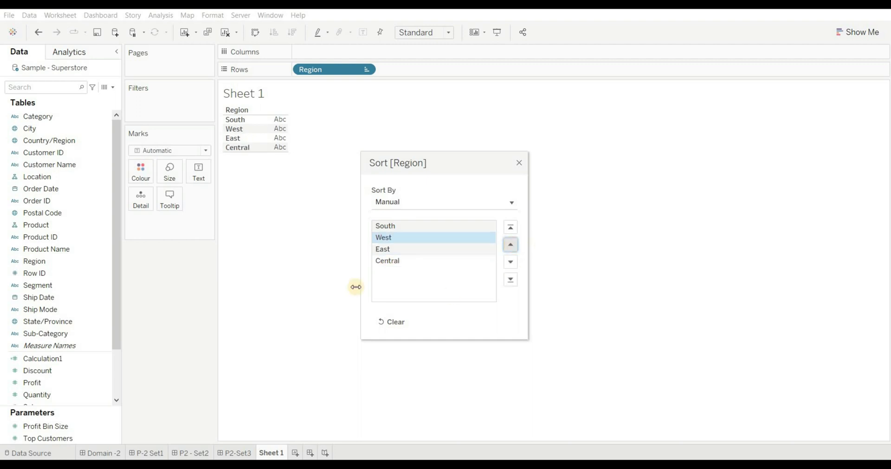
click(520, 163)
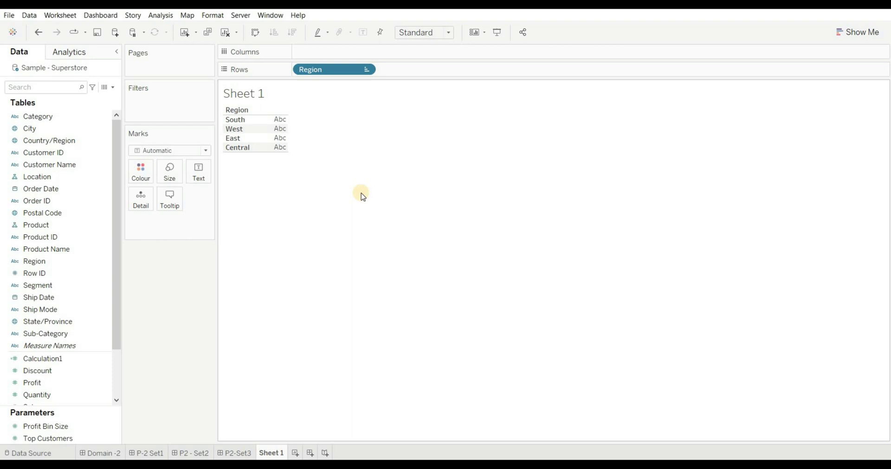
Add the answer line "ANS -A" below question 4 in the P-2 Set1 dashboard text.
click(155, 453)
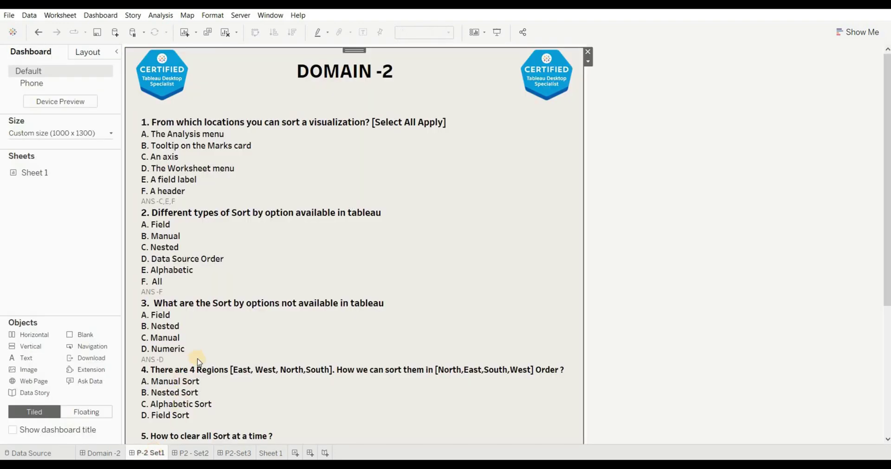
double_click(197, 430)
click(564, 251)
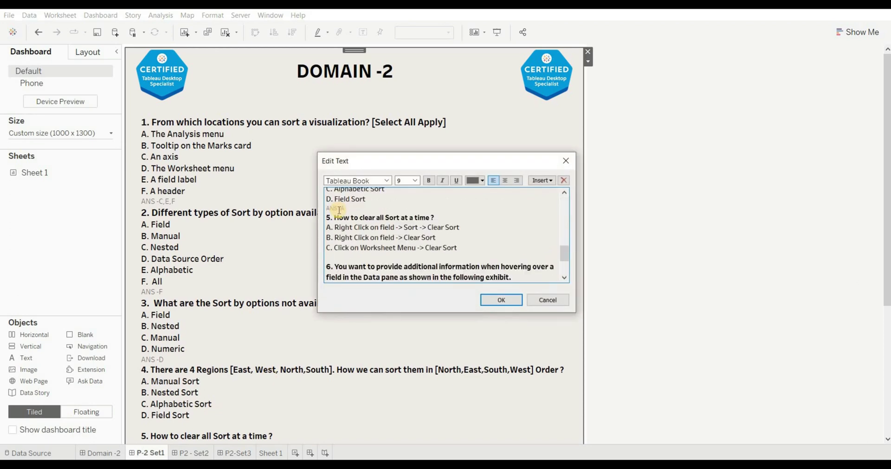
click(512, 302)
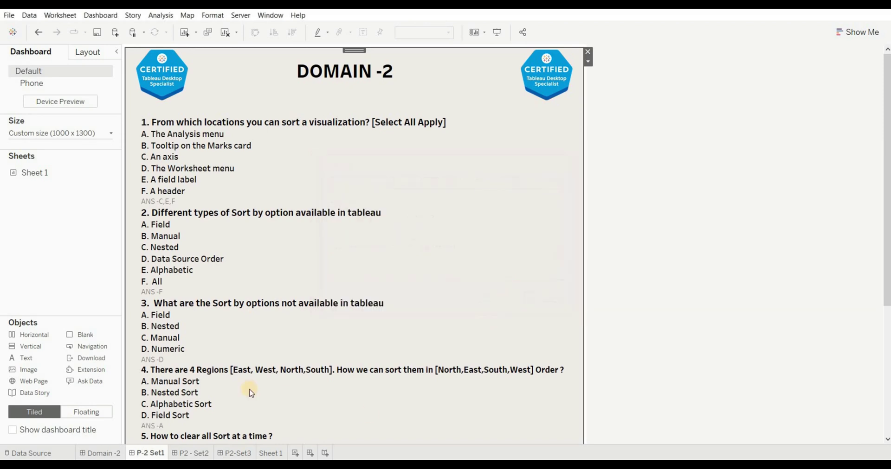
Read question 5, clear Sheet 1 and build a text table of Profit by Category and Sub-Category.
click(886, 321)
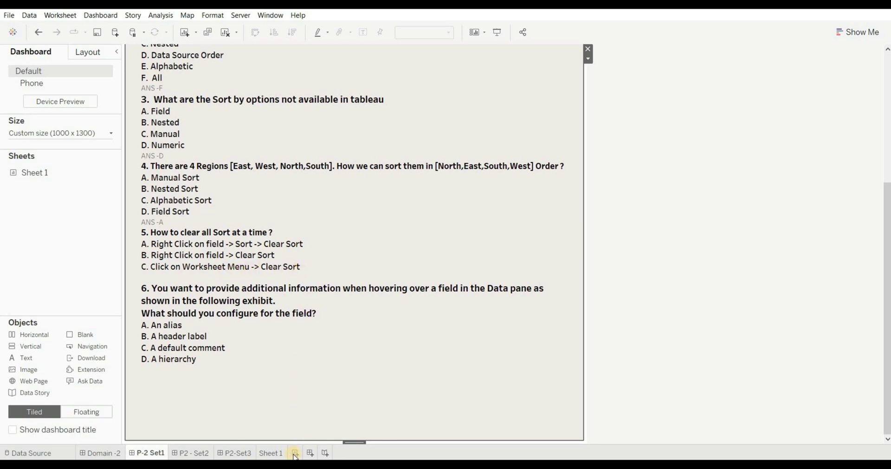
click(278, 455)
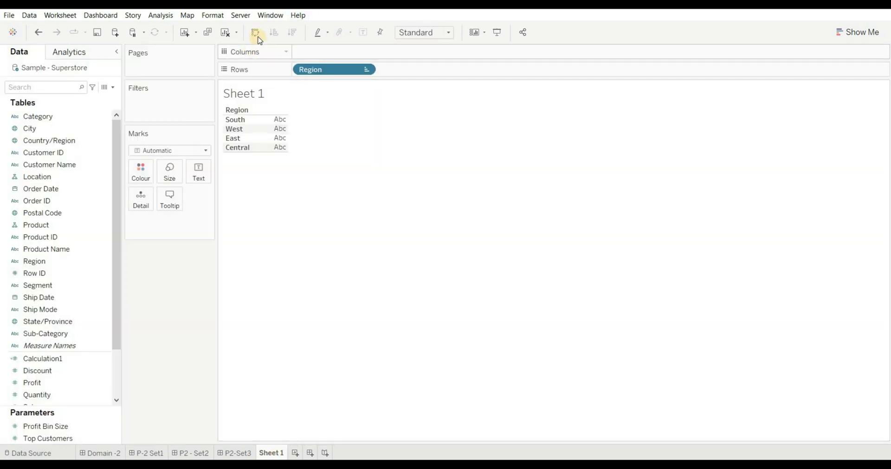
click(234, 37)
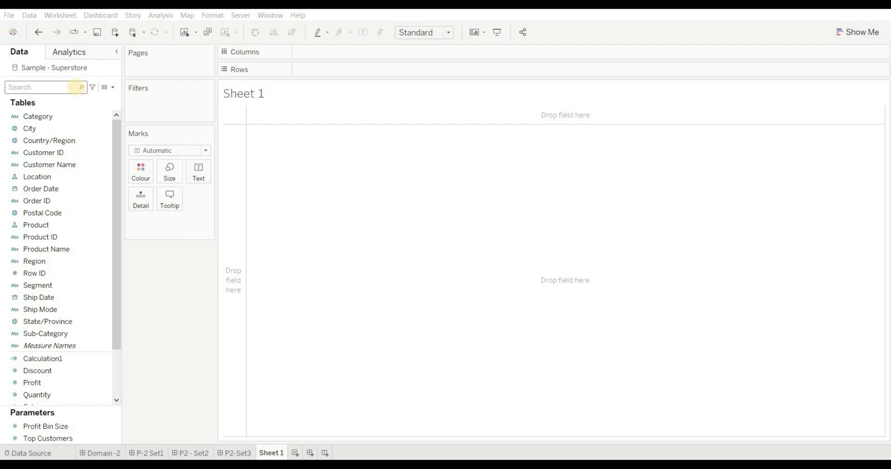
double_click(65, 117)
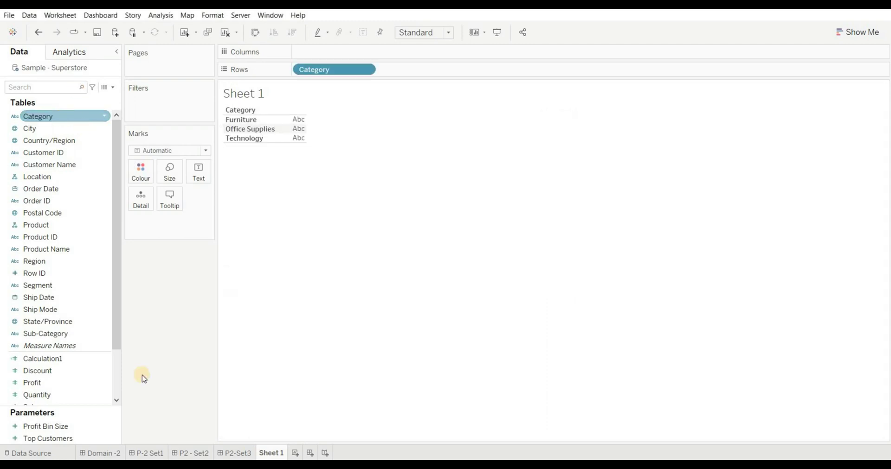
click(65, 333)
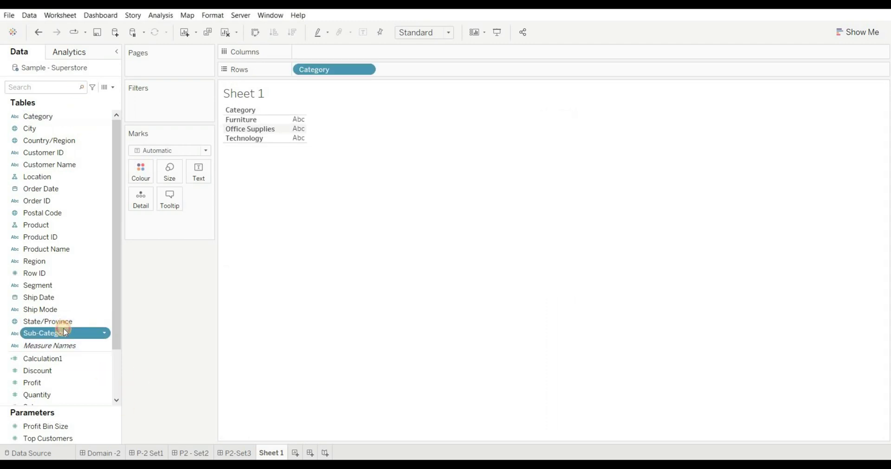
double_click(63, 383)
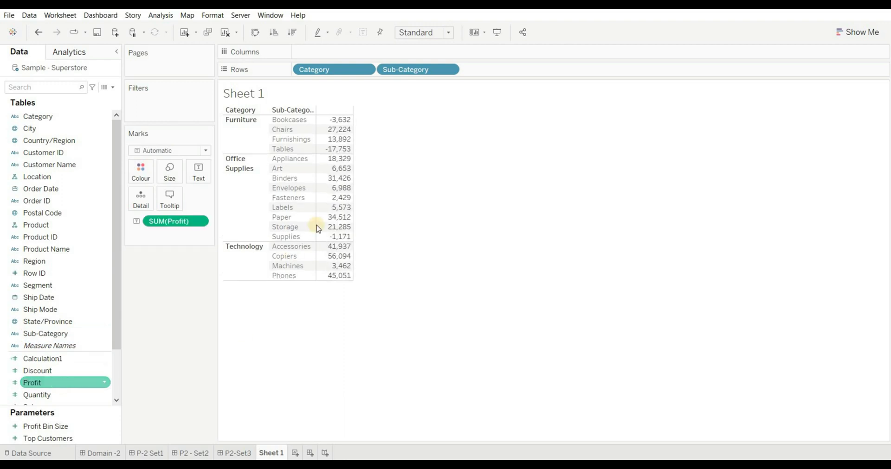
Sort the sub-categories by profit in descending order and the categories in ascending order.
click(318, 229)
click(292, 33)
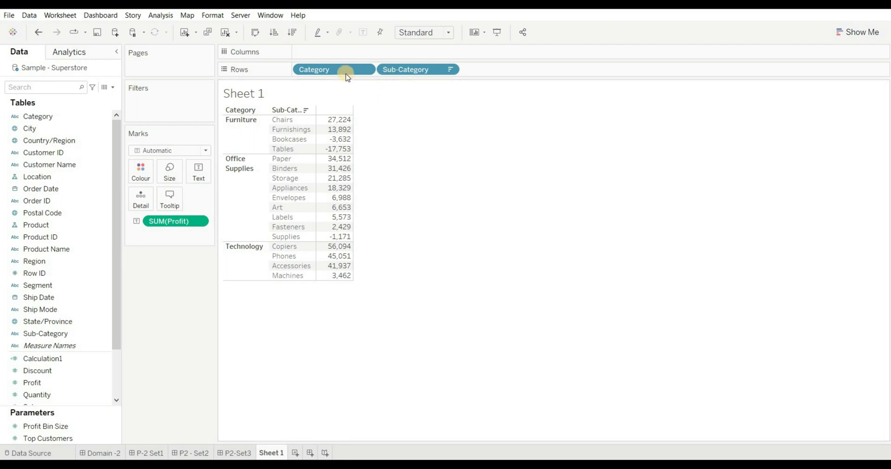
mouse_move(263, 111)
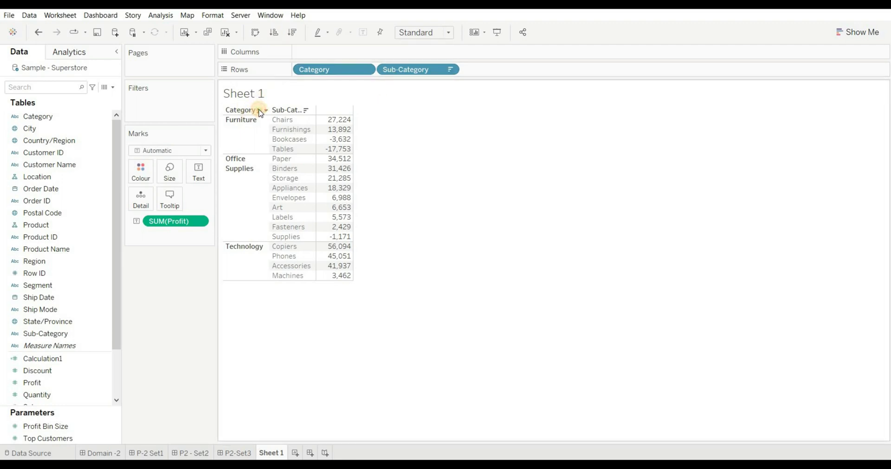
click(261, 111)
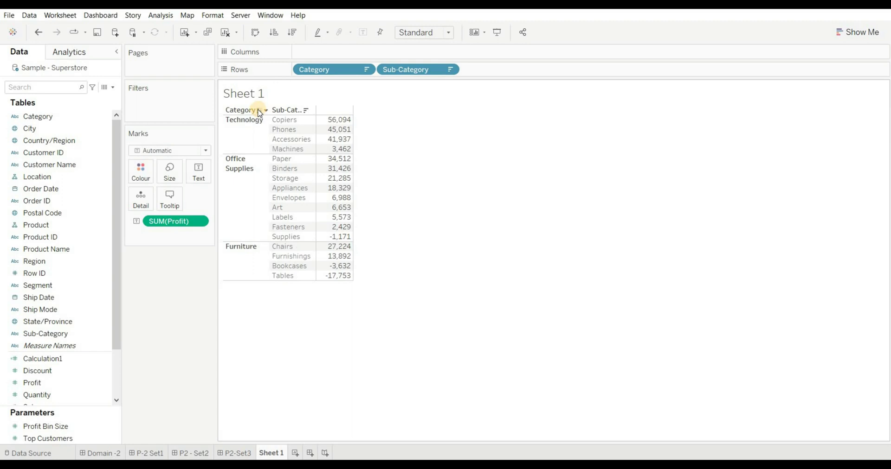
click(262, 111)
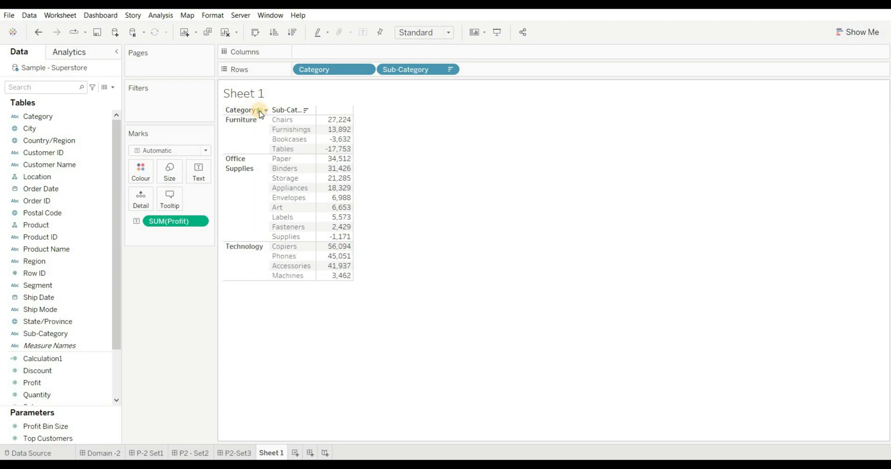
click(261, 114)
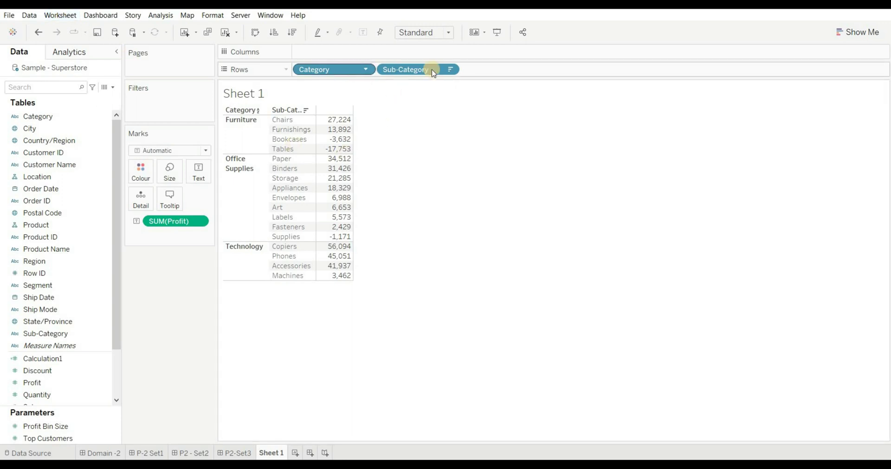
Clear all sorts on Sheet 1 at once, and undo the clearing.
click(65, 17)
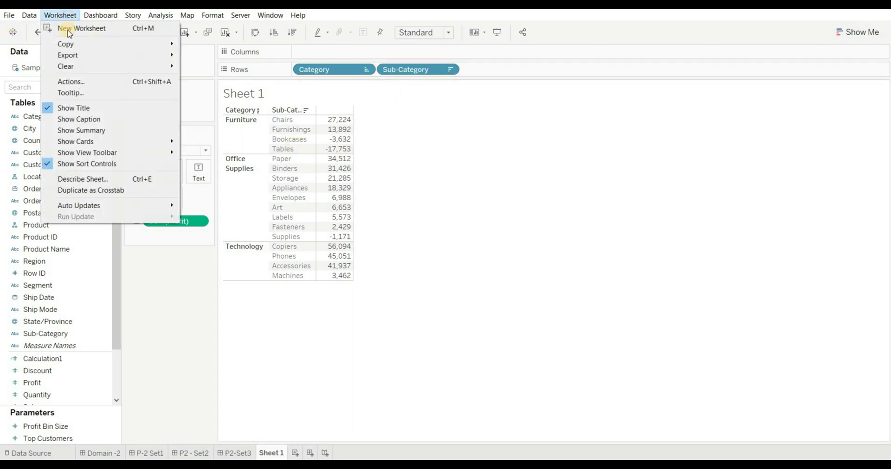
mouse_move(81, 69)
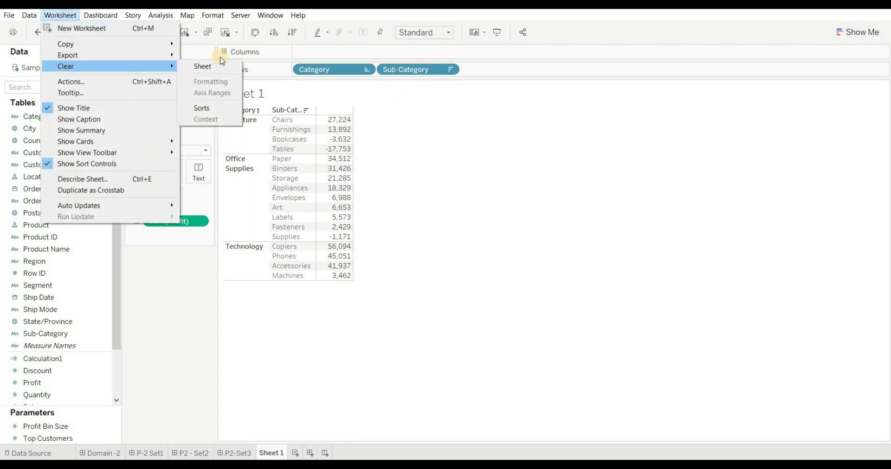
click(217, 108)
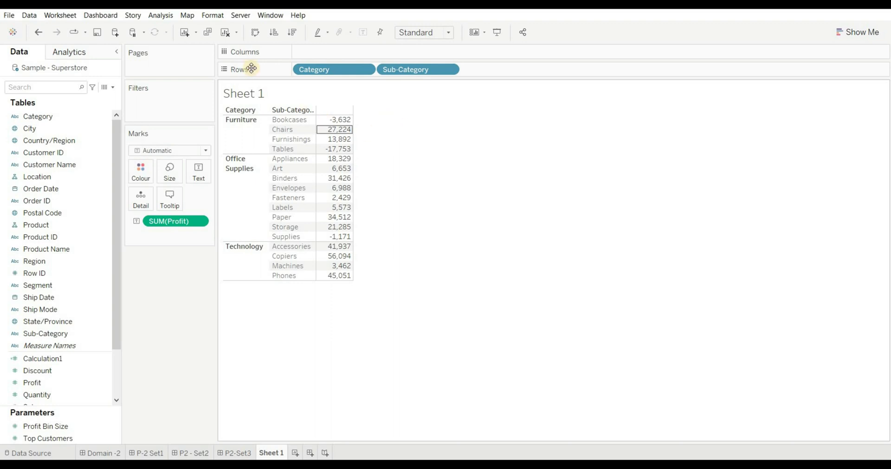
key(ctrl+z)
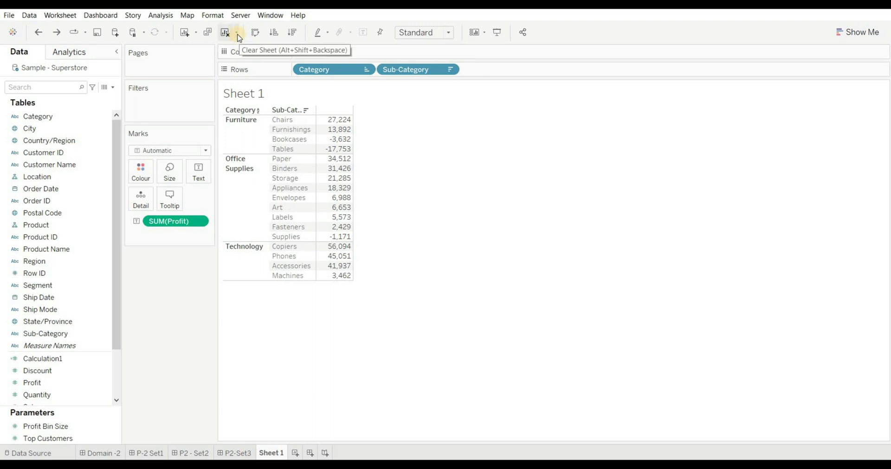
Clear all sorts on Sheet 1 and add the answer line "ANS -C" below question 5 in the P-2 Set1 dashboard text.
click(238, 33)
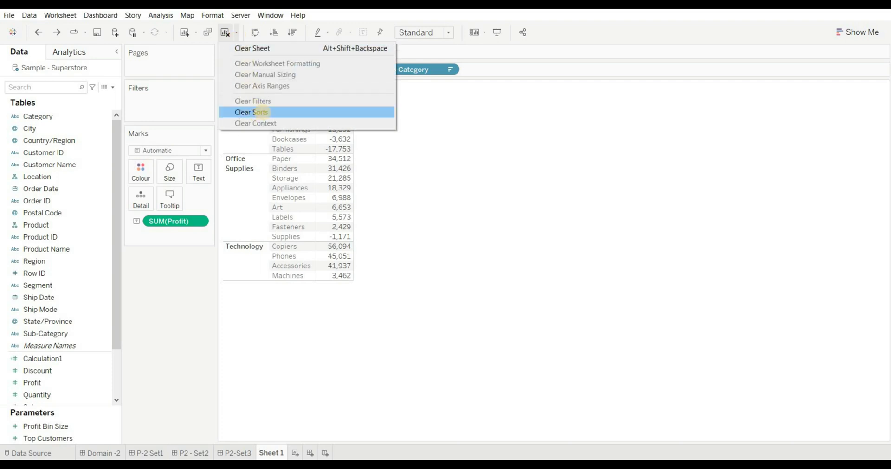
click(264, 113)
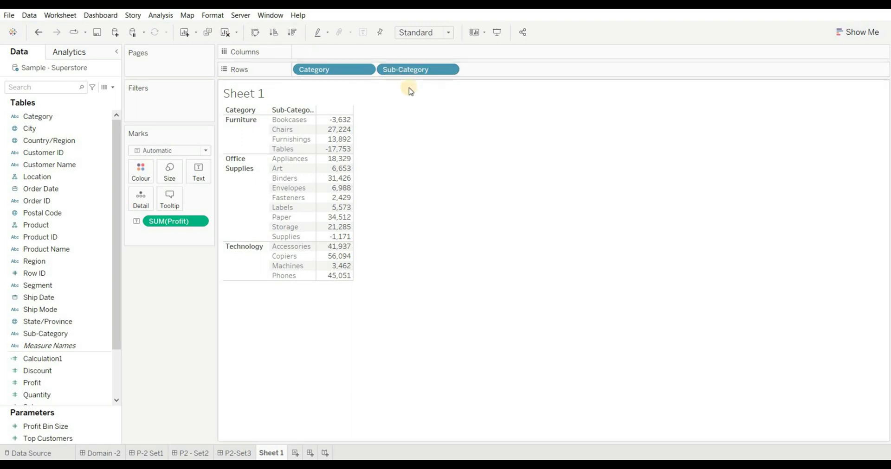
click(156, 453)
double_click(190, 276)
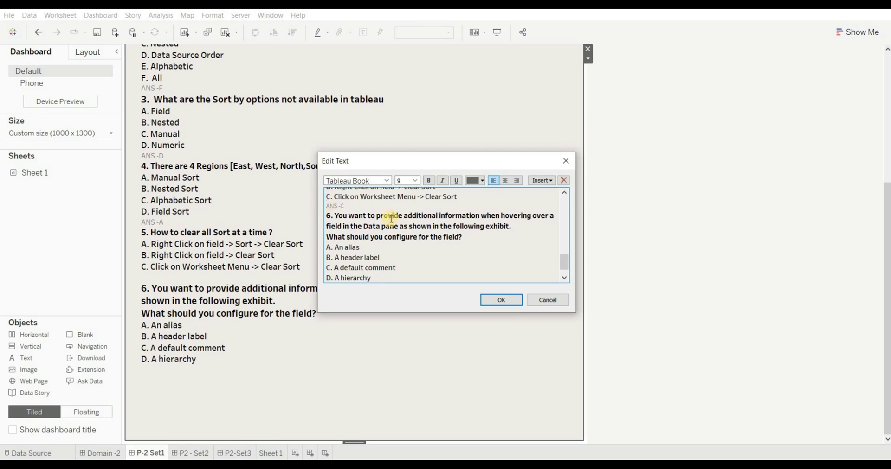
click(518, 302)
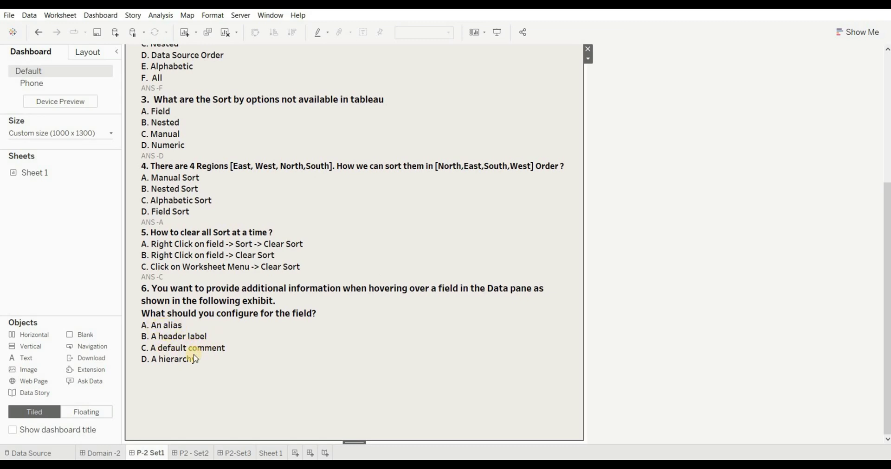
Give the Category field on Sheet 1 the default comment "This field has 3 values" and check it in the field's tooltip.
click(273, 454)
click(45, 121)
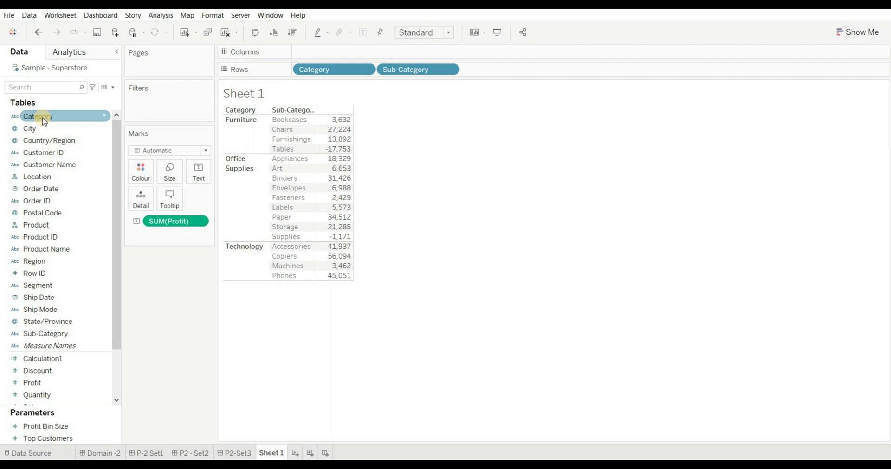
right_click(92, 119)
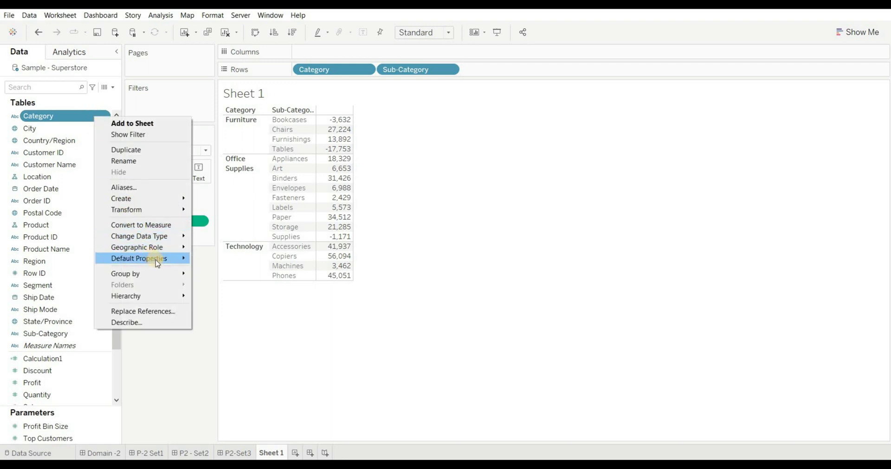
mouse_move(158, 264)
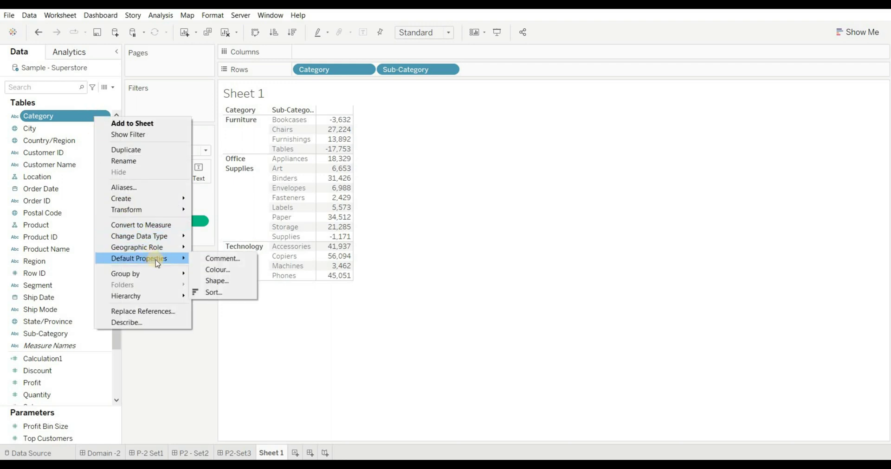
click(217, 259)
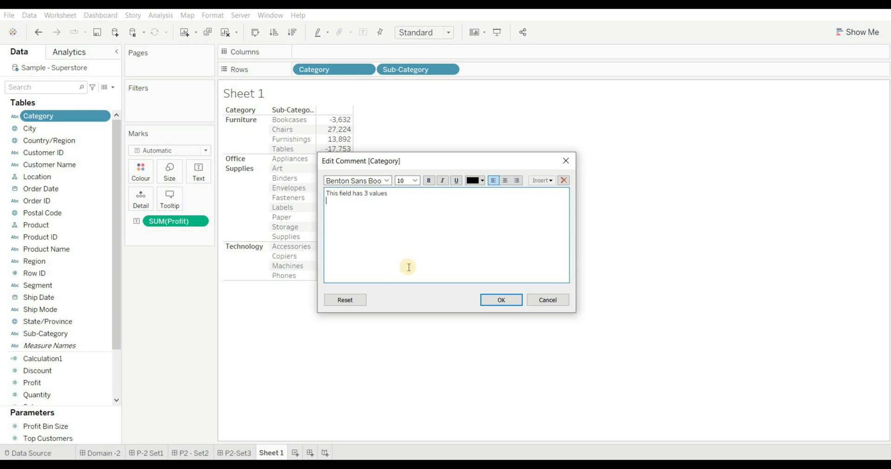
click(500, 300)
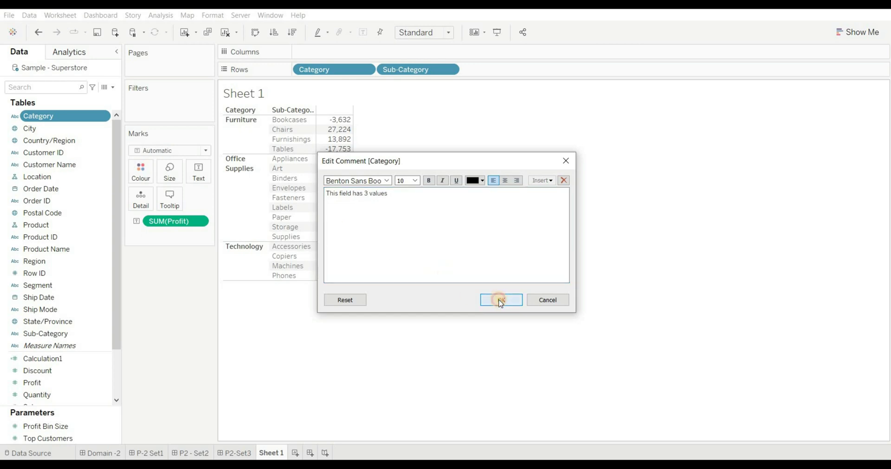
click(56, 118)
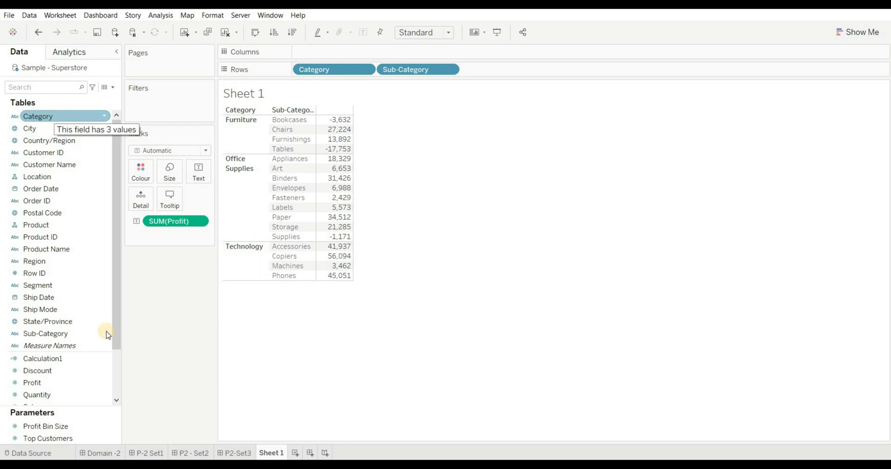
click(64, 126)
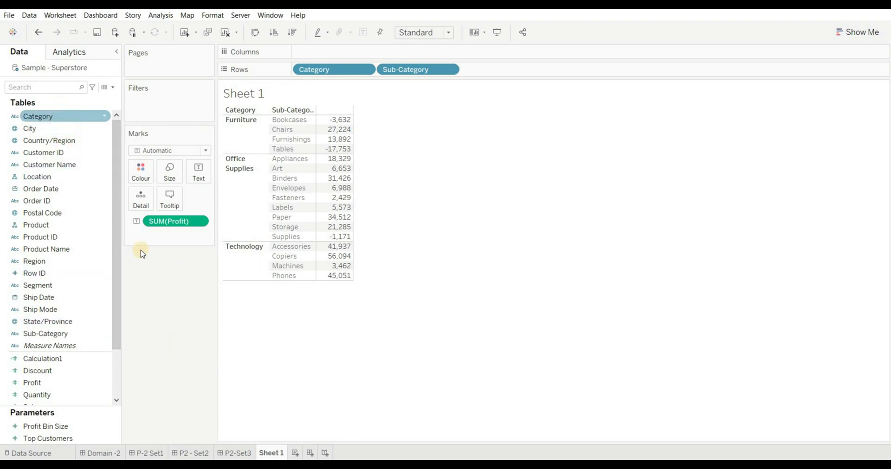
Add the answer line "ans -c" below question 6 in the P-2 Set1 dashboard text.
click(156, 454)
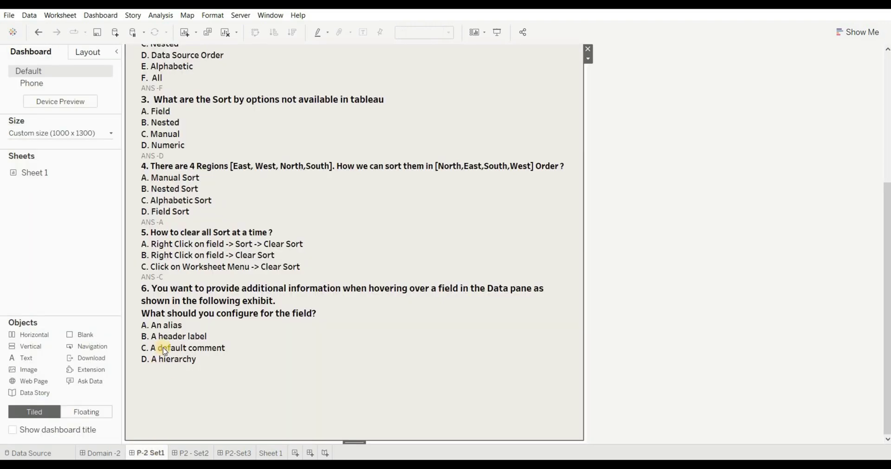
double_click(182, 372)
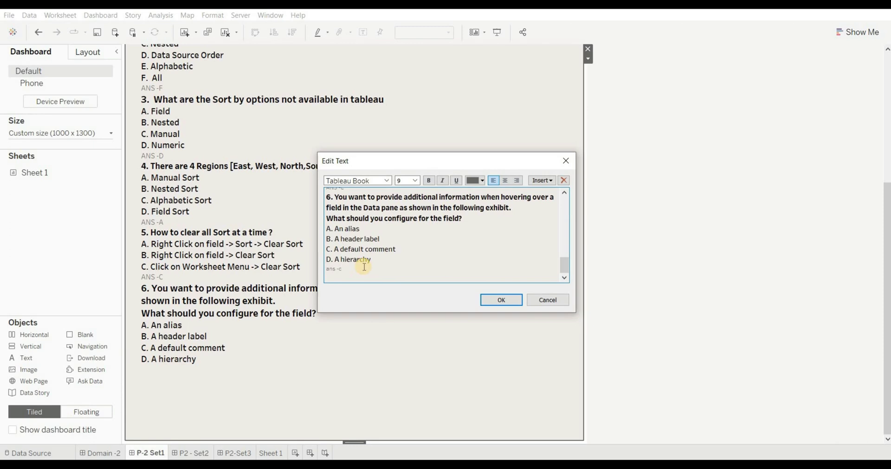
click(501, 300)
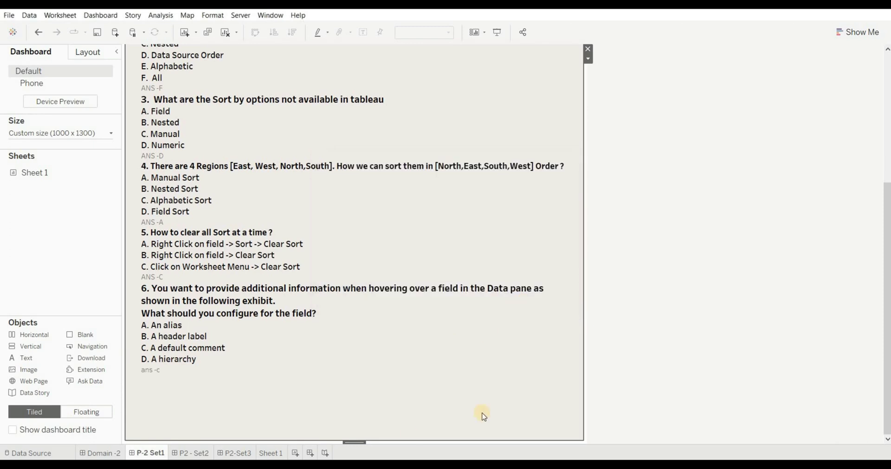
Read question 7 on the P2 - Set2 dashboard and apply the Percent Difference quick table calculation to SUM(Profit) on Sheet 1.
click(194, 454)
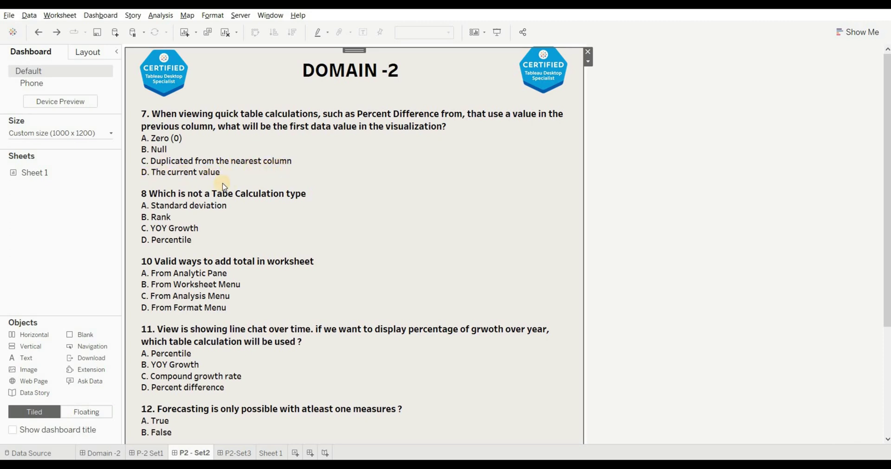
click(275, 455)
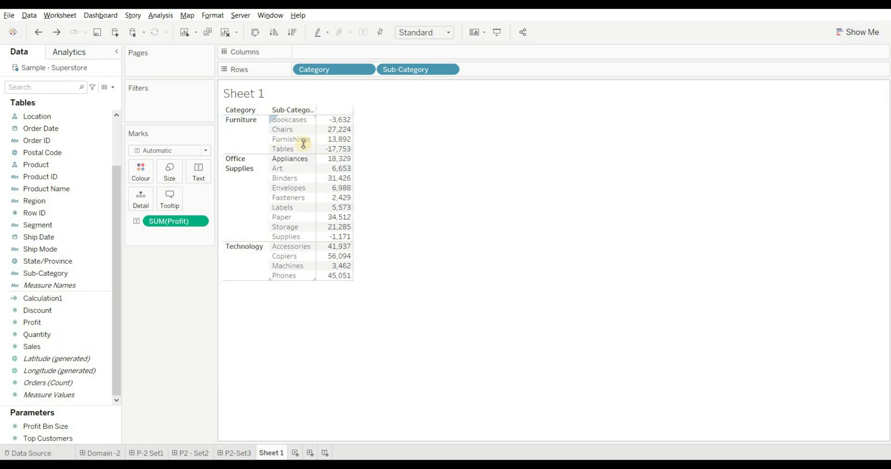
click(200, 222)
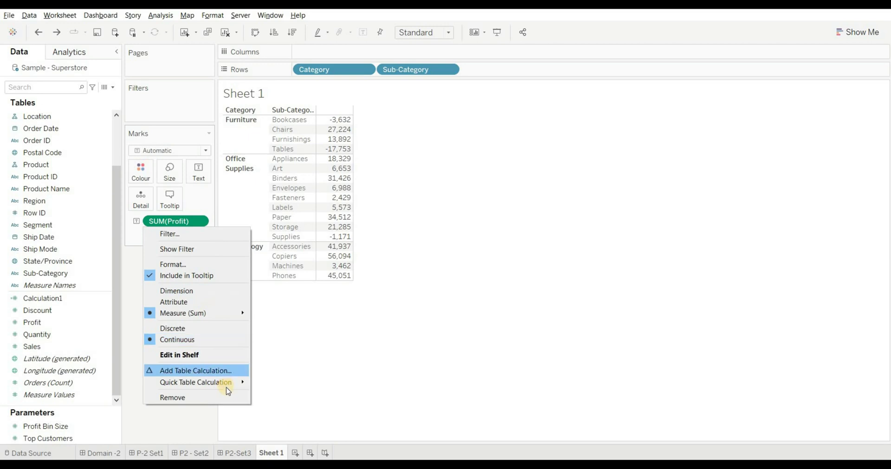
mouse_move(228, 383)
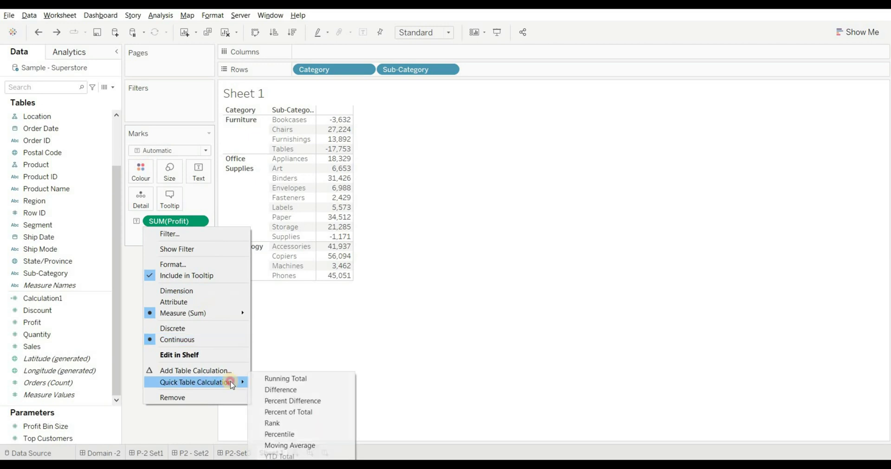
click(307, 402)
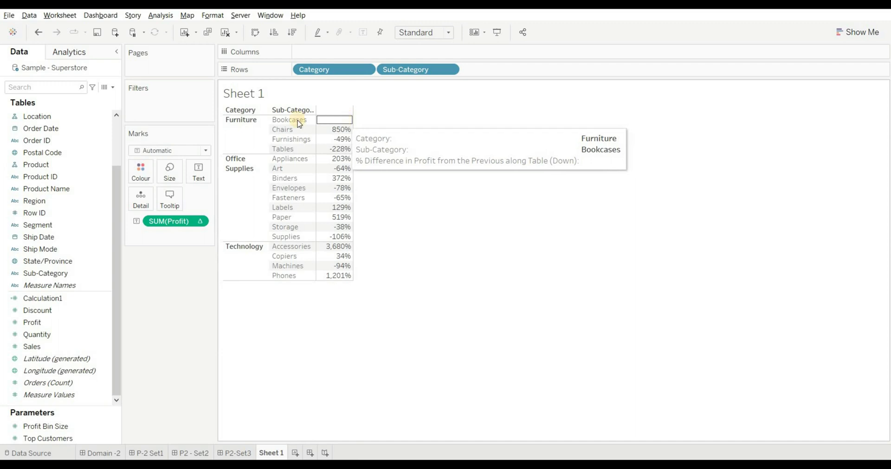
Add the answer line "ANS -B" below question 7 in the P2 - Set2 dashboard text and correct "Tabe" to "Table" in question 8.
click(185, 453)
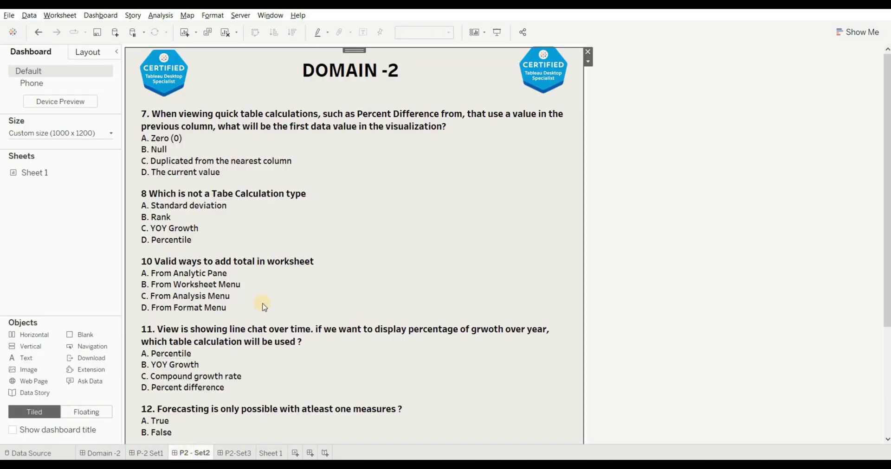
double_click(176, 164)
click(341, 269)
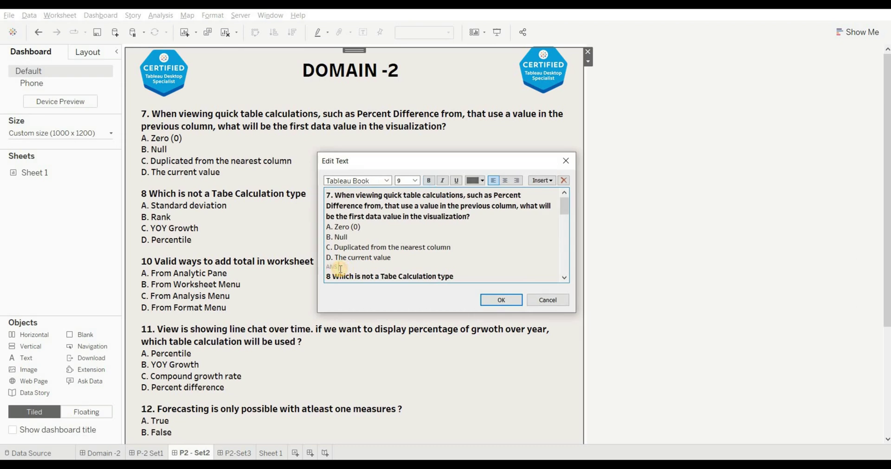
text(ANS -B)
click(499, 300)
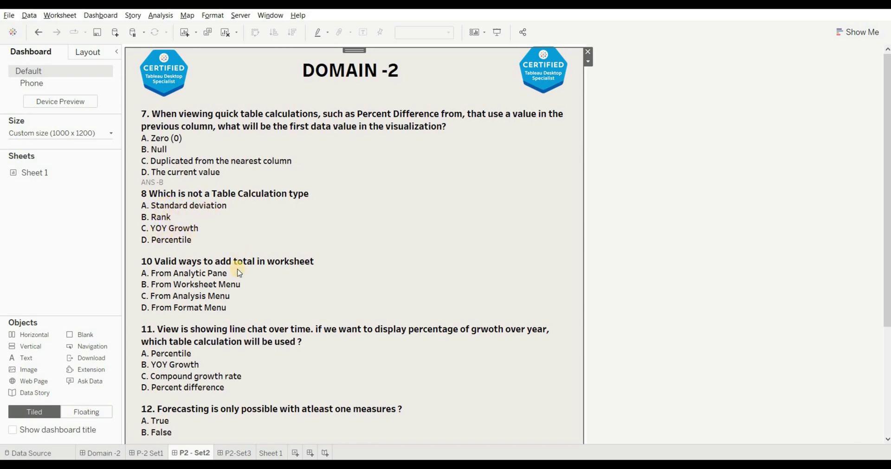
Review the quick table calculation types offered for SUM(Profit) on Sheet 1.
click(278, 454)
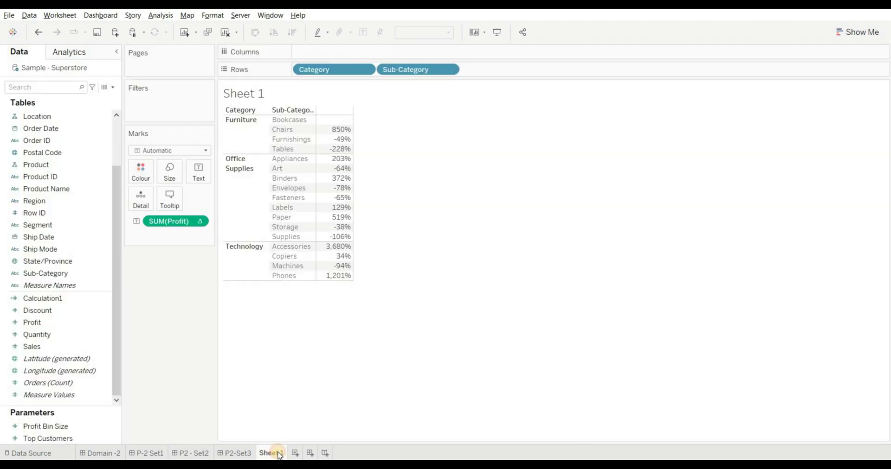
click(200, 222)
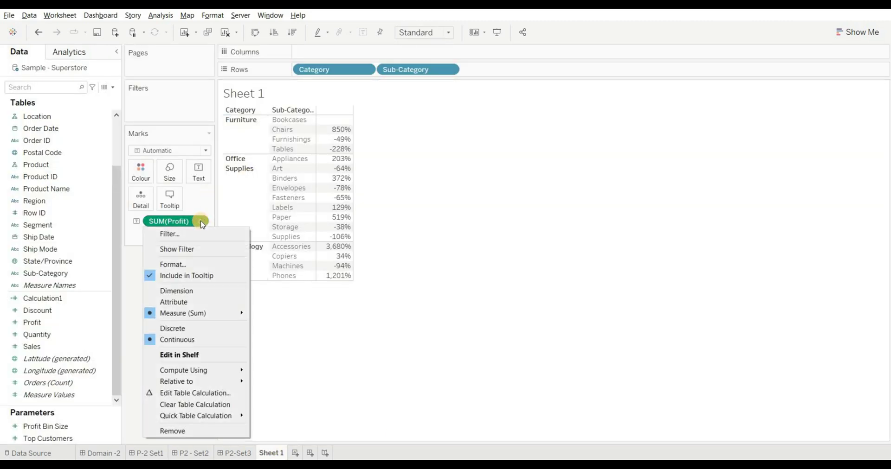
mouse_move(230, 419)
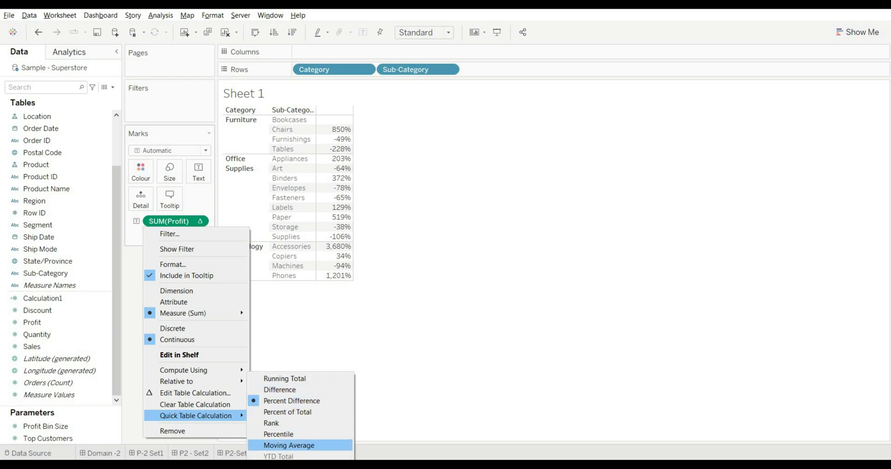
click(415, 363)
Add the answer line "ANS -A" below question 8 in the P2 - Set2 dashboard text.
click(195, 454)
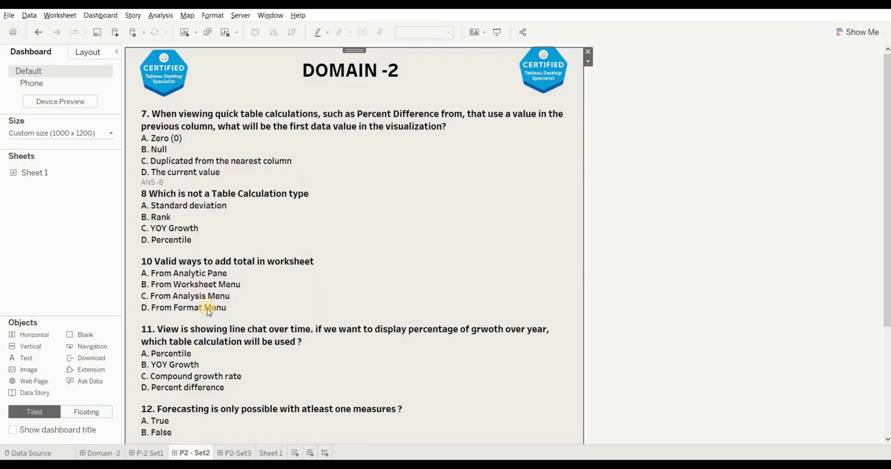
double_click(321, 280)
click(346, 203)
text(ANS -A)
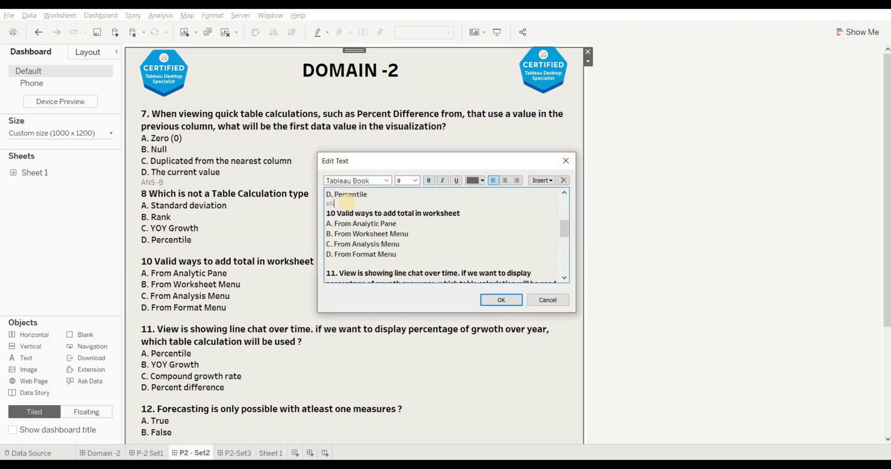
click(501, 301)
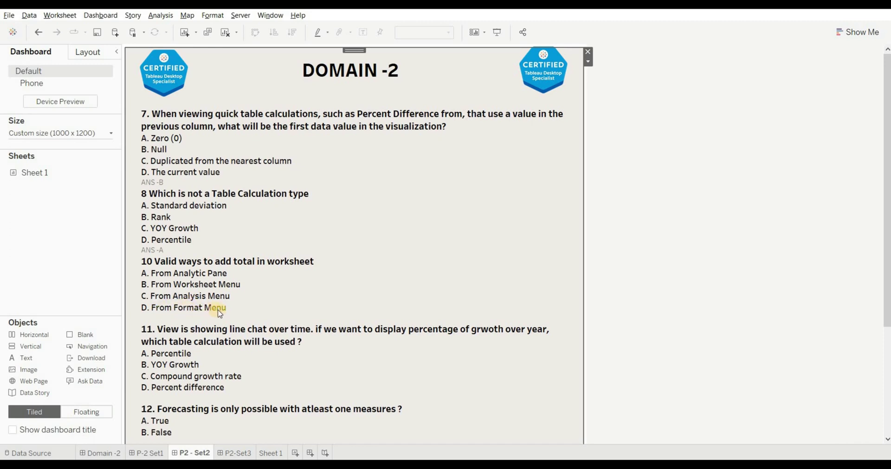
Add a grand total to the Sheet 1 table using the Totals analytics option.
click(272, 453)
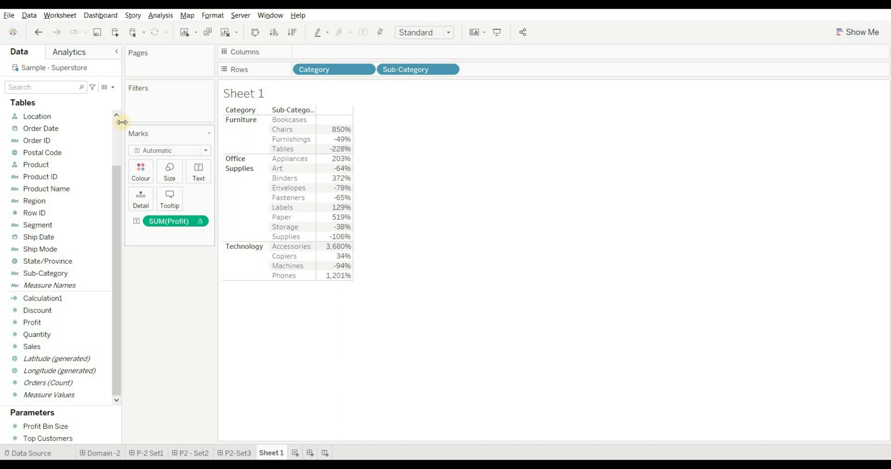
click(75, 54)
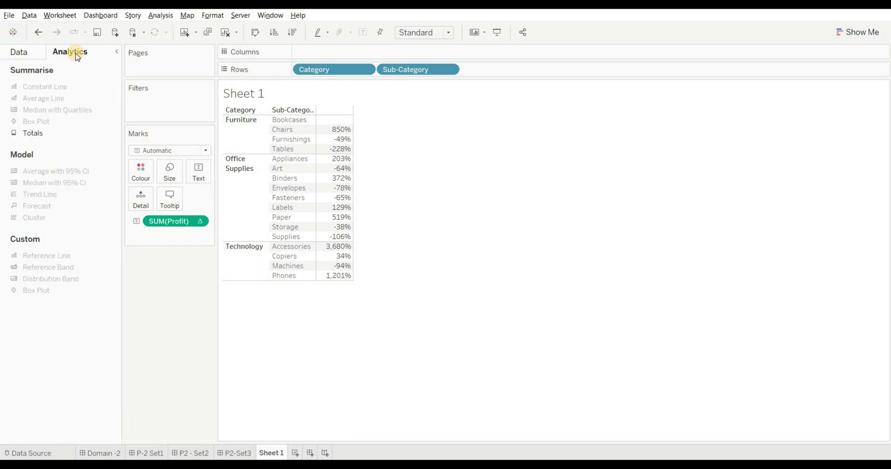
drag(39, 139, 374, 126)
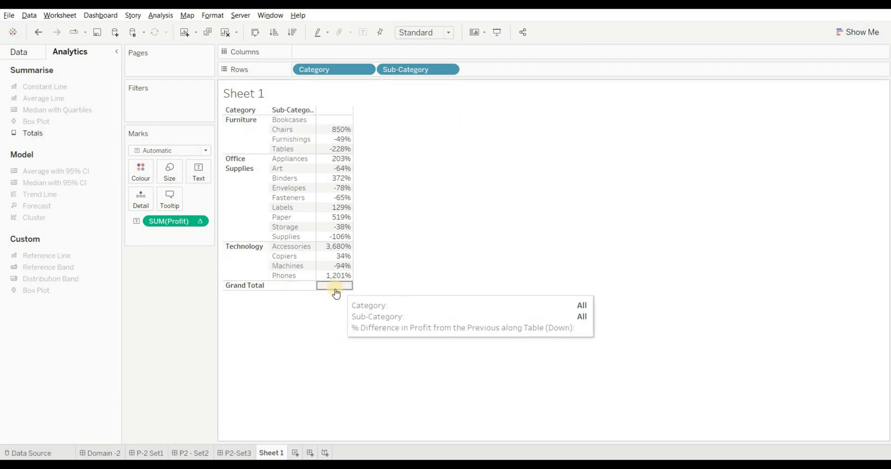
Replace the Profit measure in the Sheet 1 table with Sales and show the analytics options again.
drag(177, 226, 33, 61)
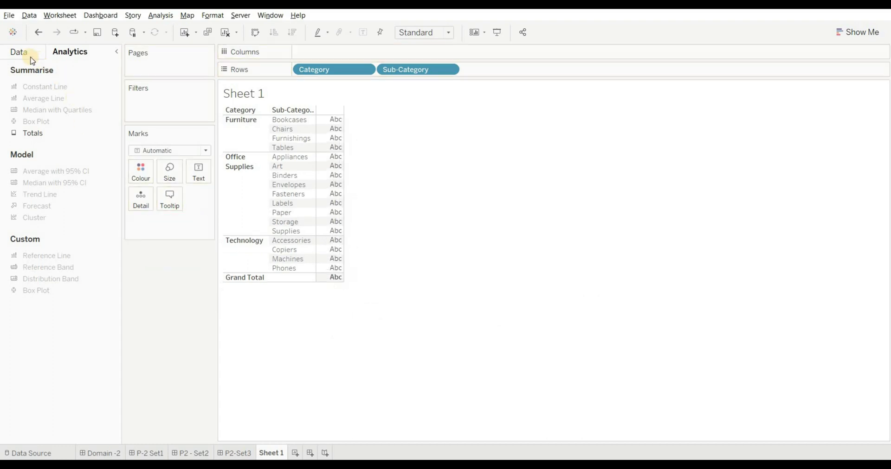
click(29, 56)
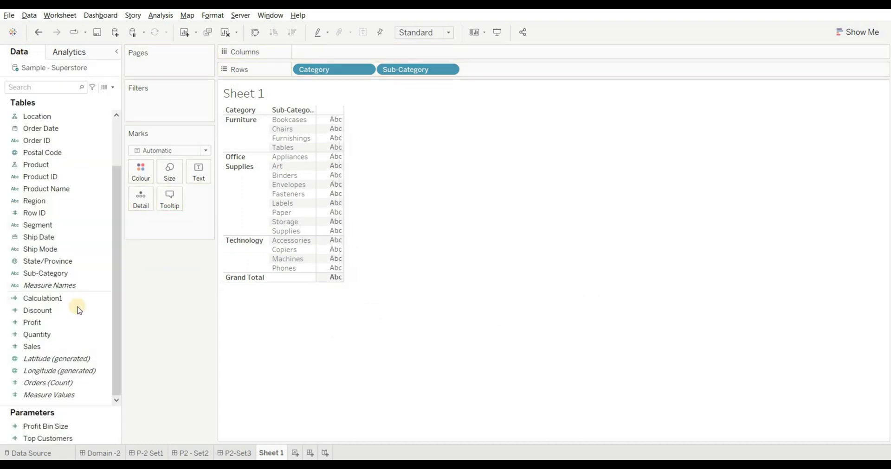
double_click(46, 348)
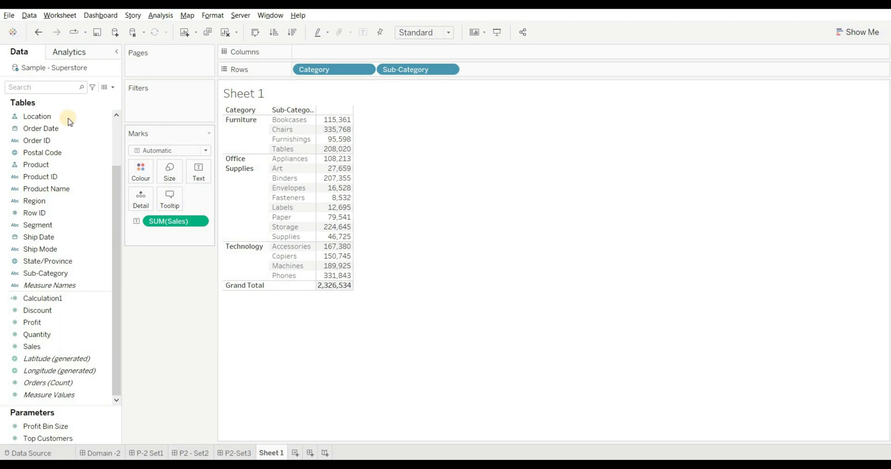
click(72, 53)
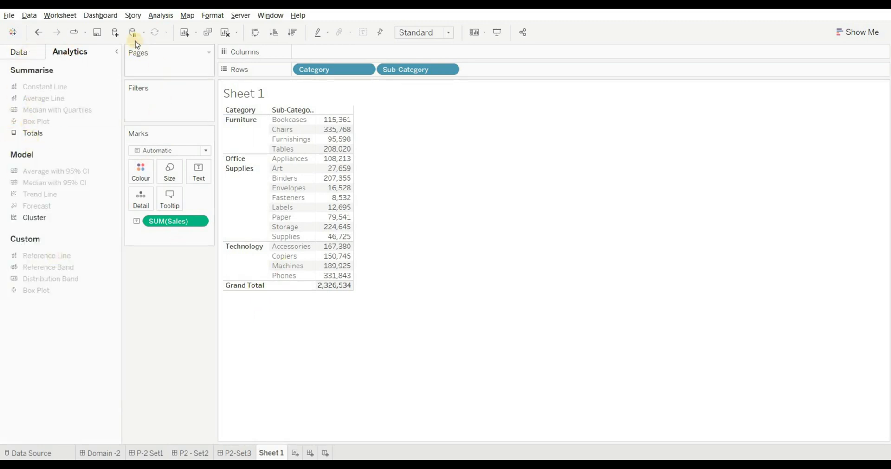
Review the grand total and subtotal options available in the analysis commands for the Sheet 1 table.
click(158, 19)
click(184, 116)
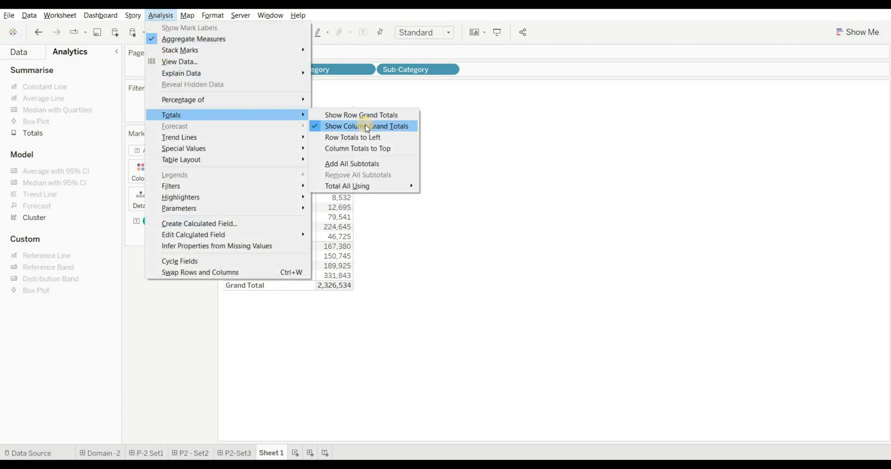
click(510, 160)
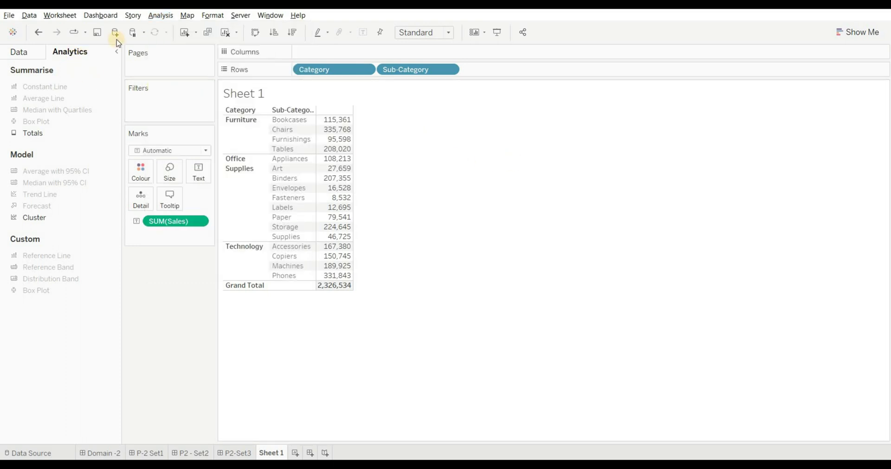
click(161, 15)
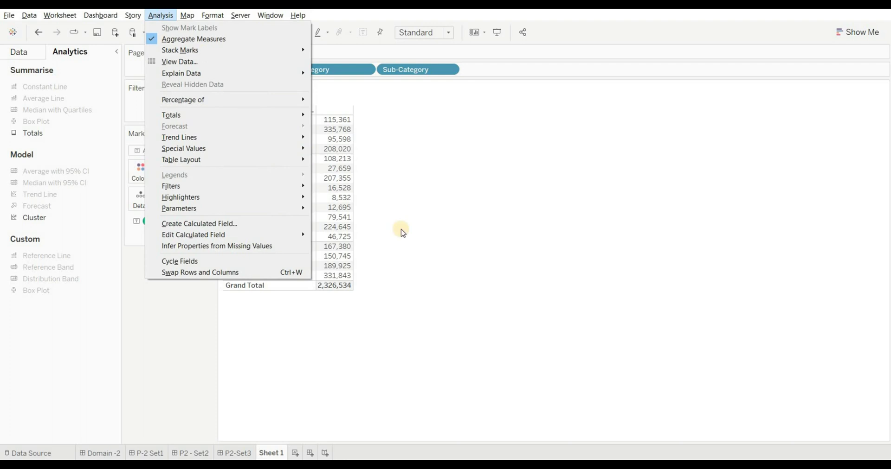
click(458, 240)
In the P2 - Set2 dashboard text, add "ANS -A,C" below question 10 and correct question 11's wording to "line chart" and "growth".
click(192, 453)
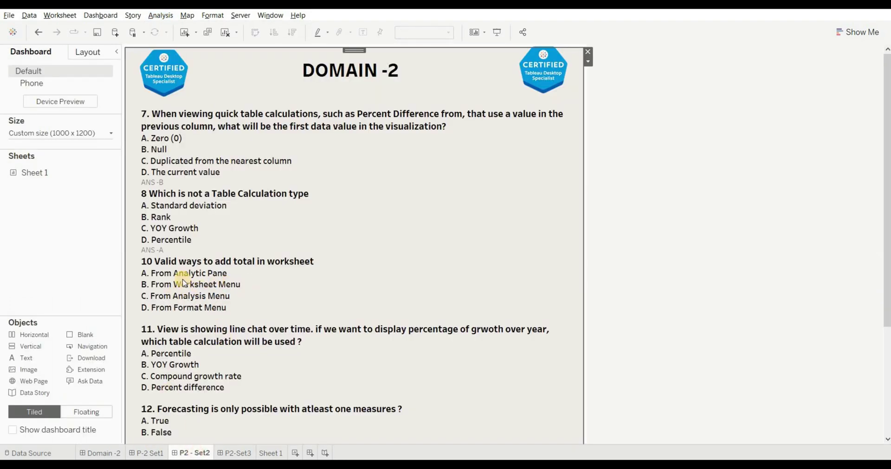
double_click(182, 317)
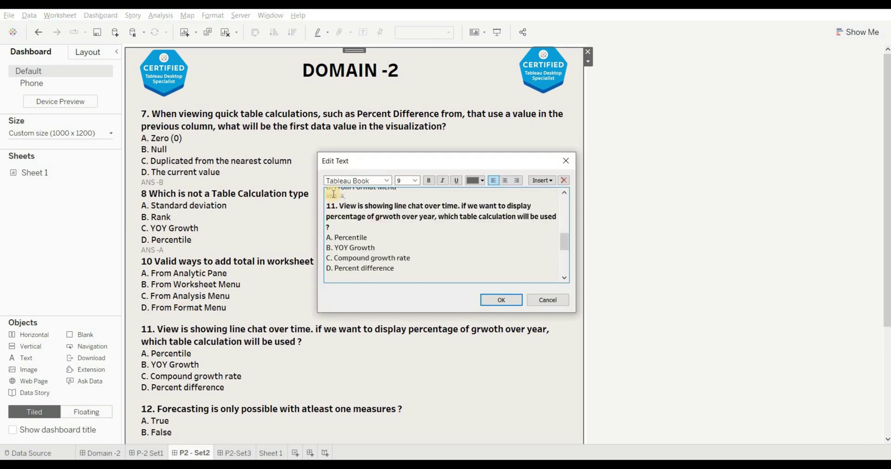
click(494, 302)
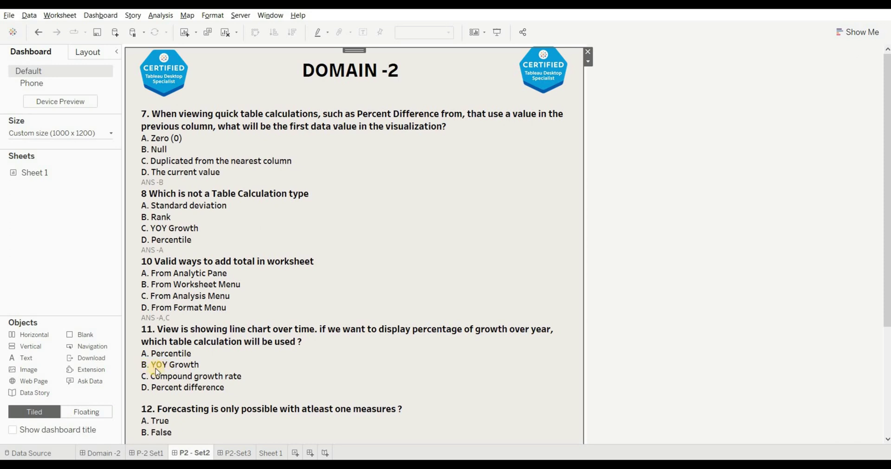
Build a line chart on Sheet 1 with year of Order Date on columns and Sales on rows.
click(275, 453)
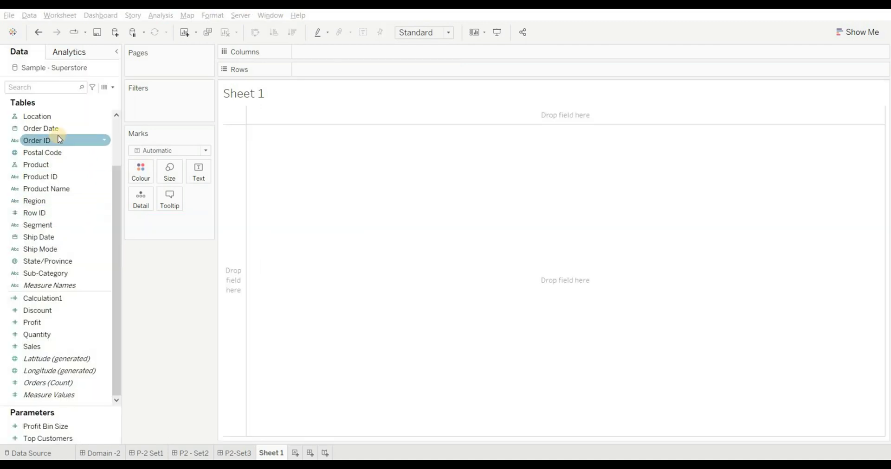
click(57, 130)
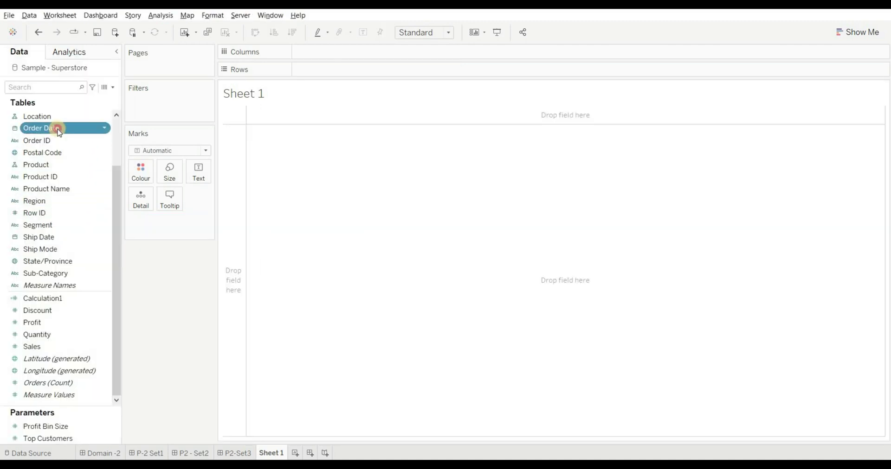
double_click(59, 133)
drag(56, 350, 340, 69)
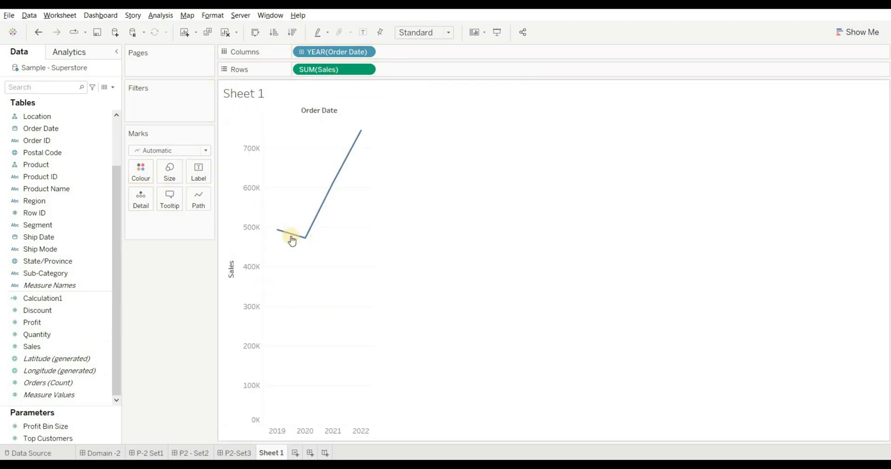
Apply the Year Over Year Growth quick table calculation to SUM(Sales).
click(367, 69)
mouse_move(383, 242)
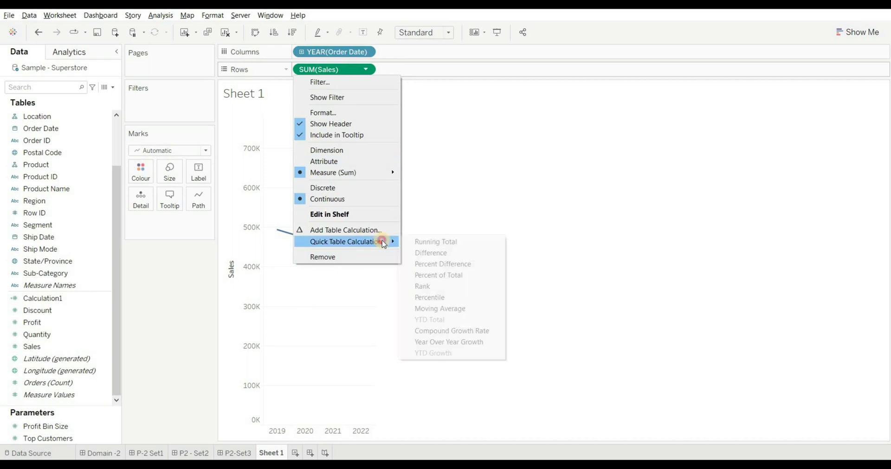
click(429, 343)
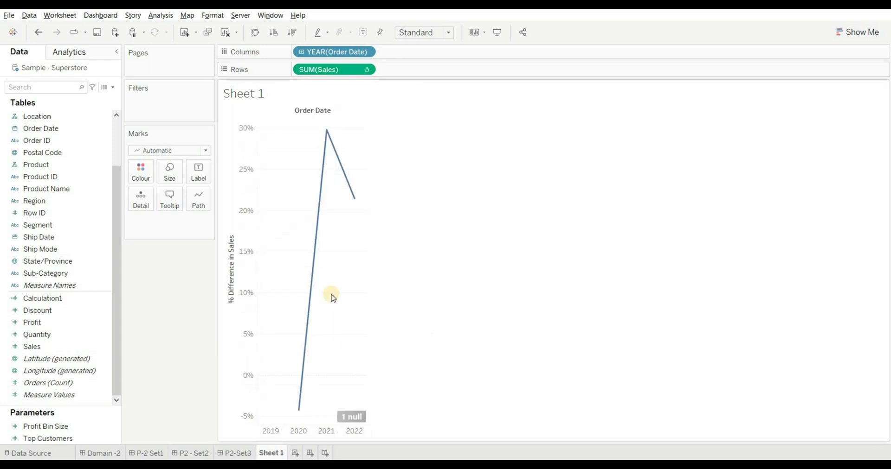
Convert the growth line chart to a text table and examine the percentage for each year.
mouse_move(300, 411)
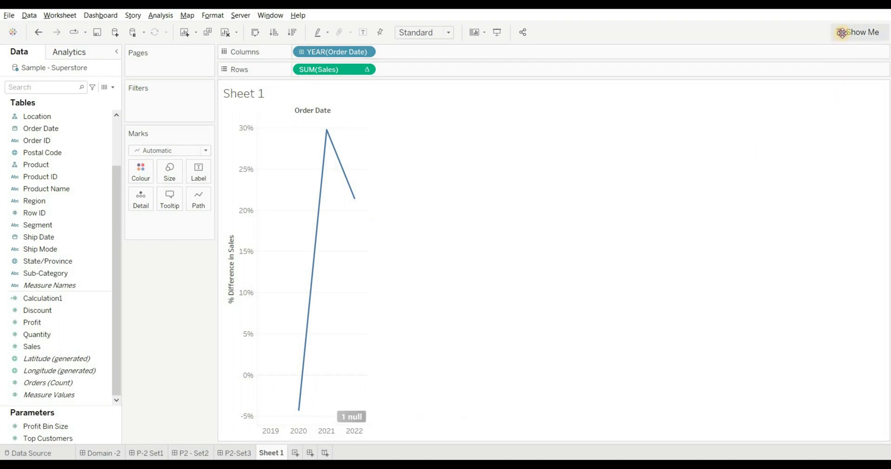
click(856, 32)
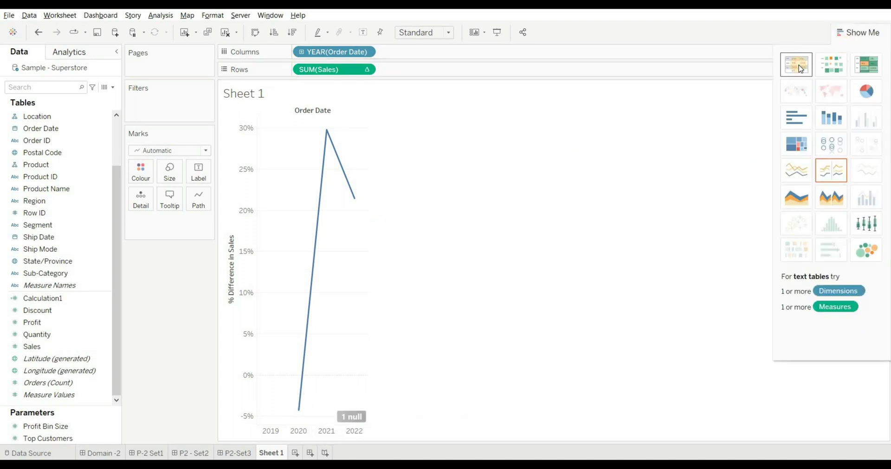
click(800, 69)
click(292, 123)
click(278, 134)
mouse_move(314, 137)
mouse_move(352, 136)
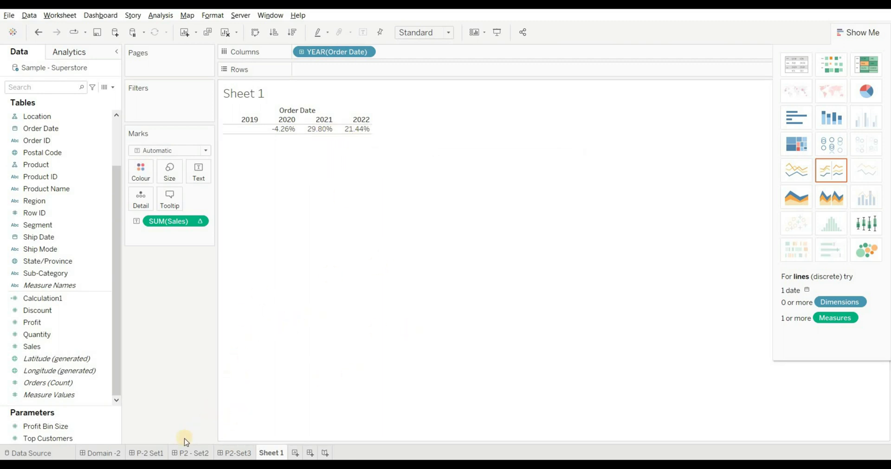
Add the answer line "ANS -B" below question 11 in the P2 - Set2 dashboard text.
click(210, 453)
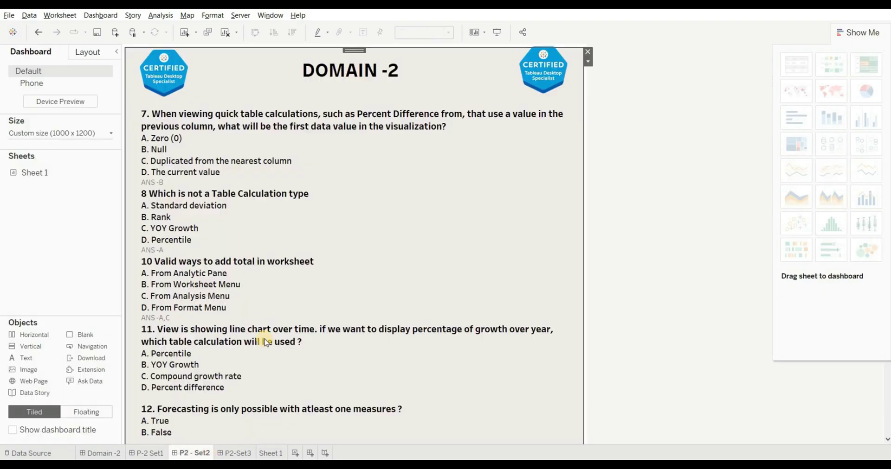
double_click(267, 365)
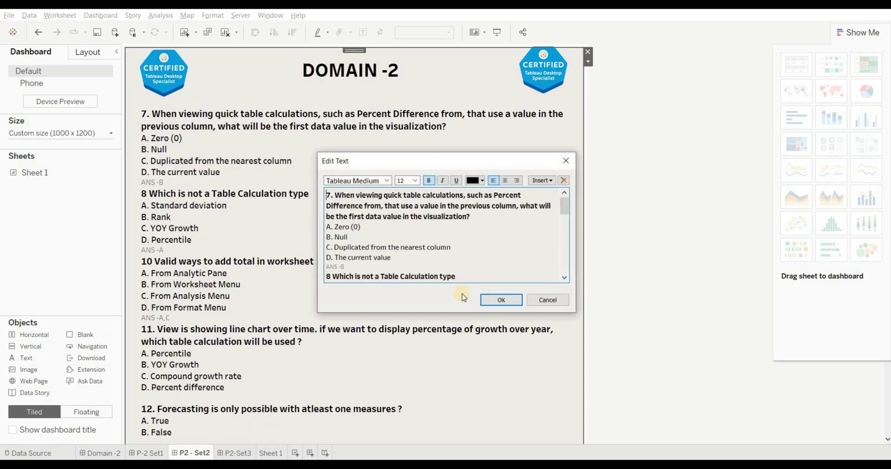
click(565, 255)
click(565, 255)
click(357, 278)
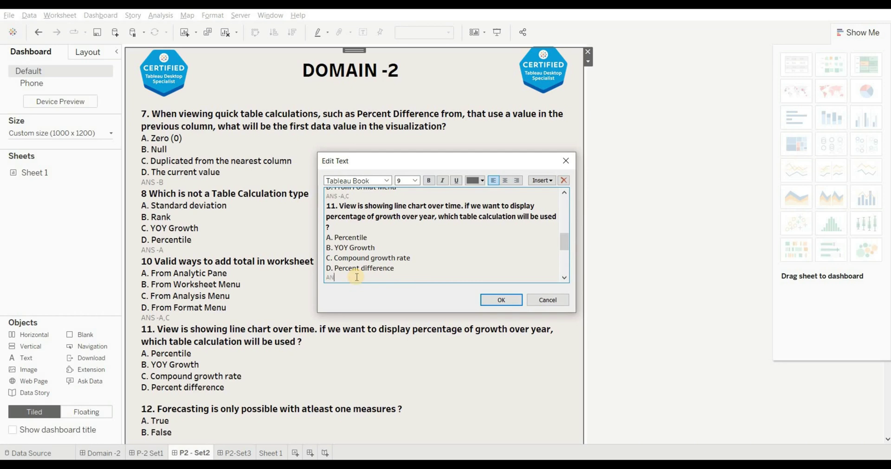
click(493, 299)
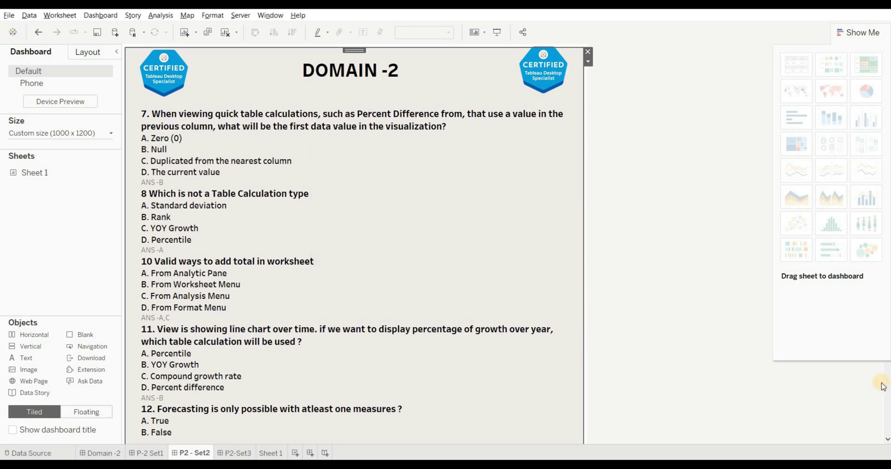
Read question 12, clear Sheet 1 and place Order Date on columns as a continuous month.
click(883, 386)
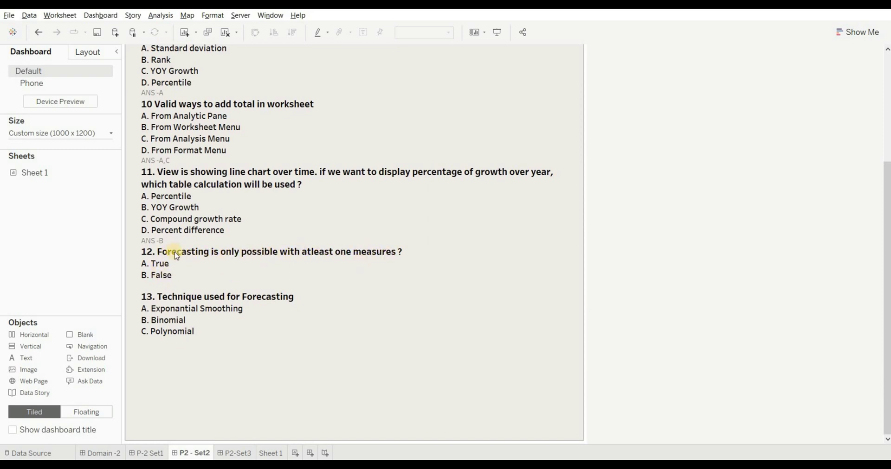
click(274, 455)
click(227, 33)
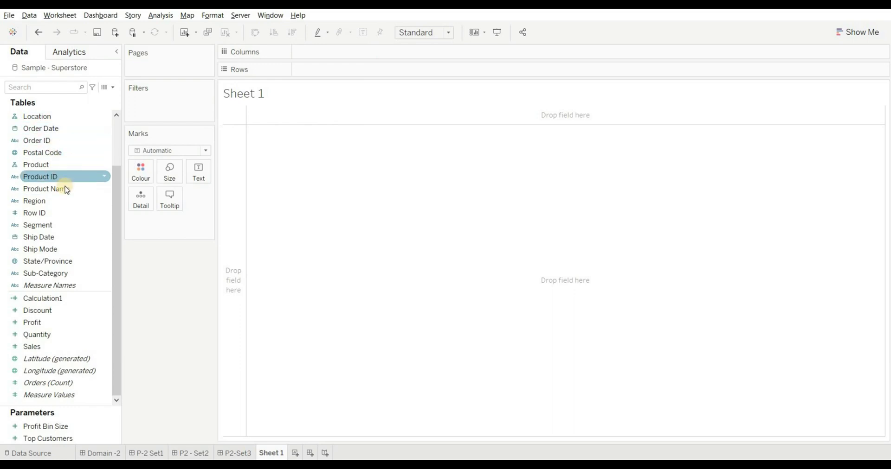
drag(55, 131, 363, 59)
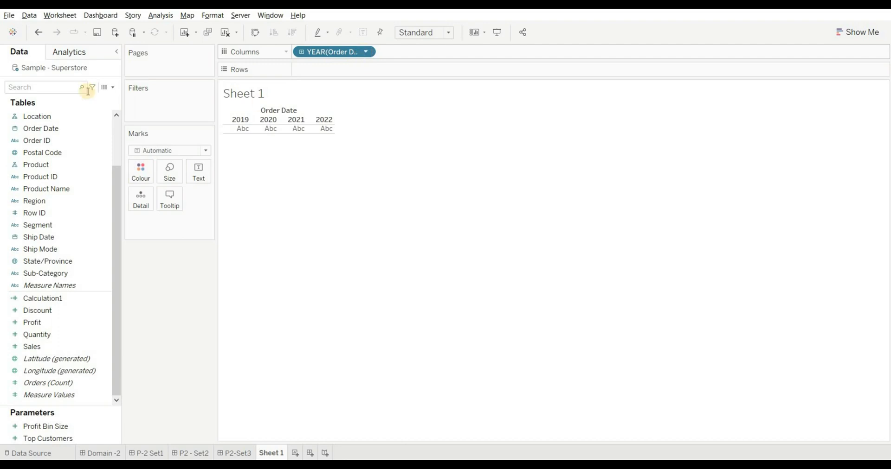
click(369, 53)
click(335, 282)
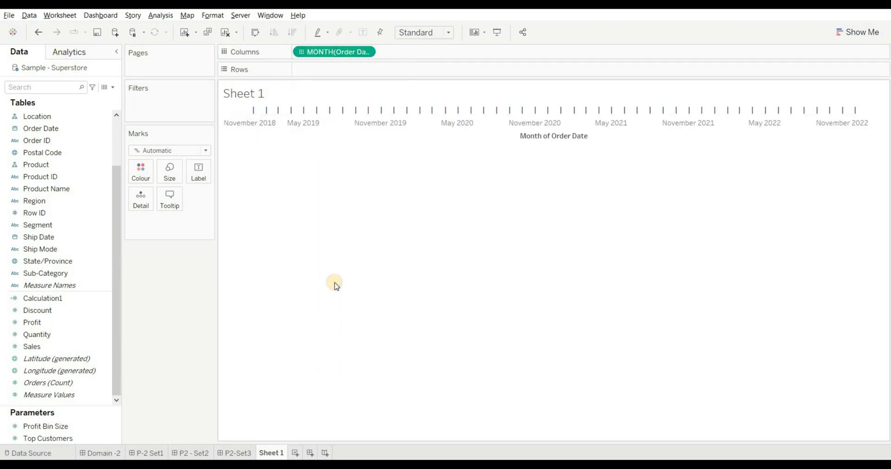
Add Sales to the rows of the monthly chart and apply a forecast to it.
mouse_move(35, 346)
mouse_down()
mouse_move(360, 59)
mouse_move(343, 68)
mouse_up()
click(73, 50)
drag(51, 211, 303, 130)
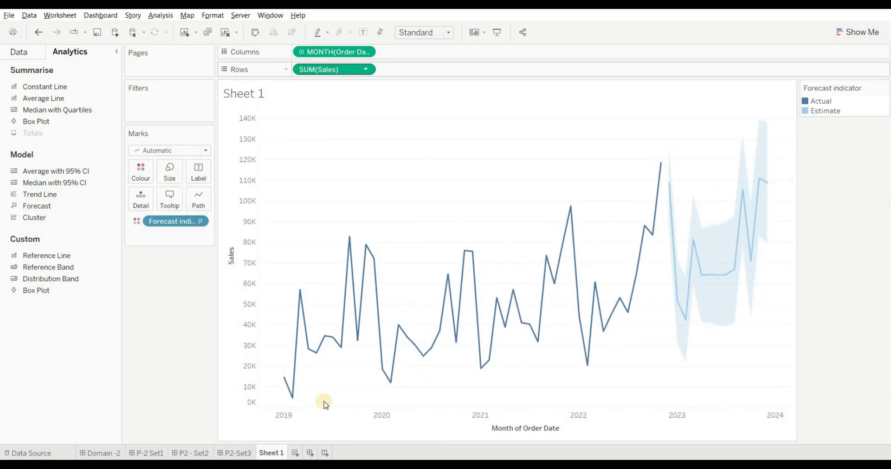
Add the answer line "ANS -A" below question 12 in the P2 - Set2 dashboard text.
click(183, 454)
double_click(351, 199)
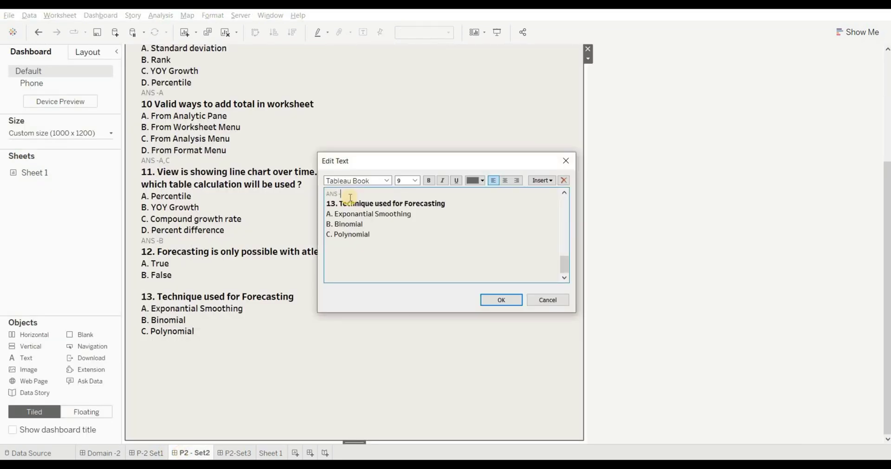
text(ANS -A)
click(501, 300)
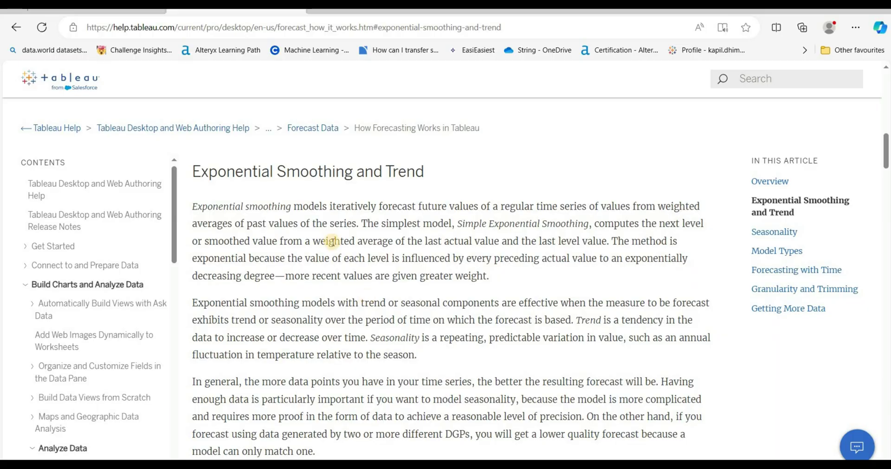
Read the Tableau help section on exponential smoothing and add "ANS -A" below question 13 in the P2 - Set2 dashboard text.
scroll(441, 252, down, 2)
scroll(463, 263, up, 2)
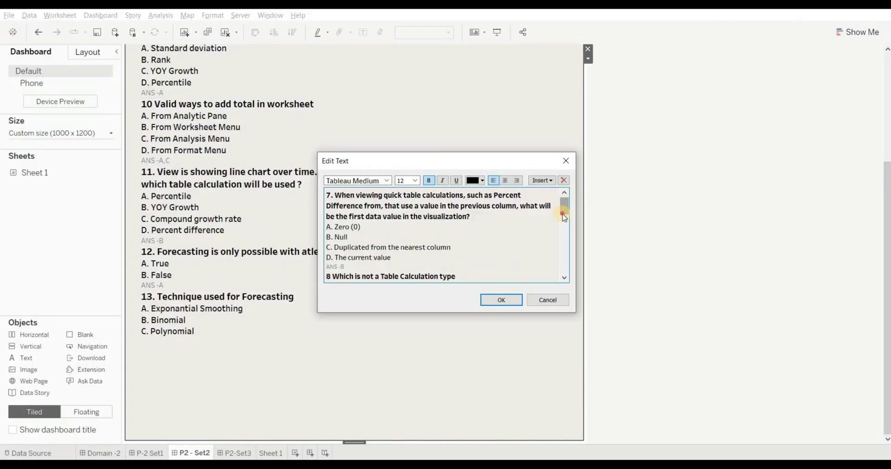
scroll(566, 229, down, 10)
click(339, 245)
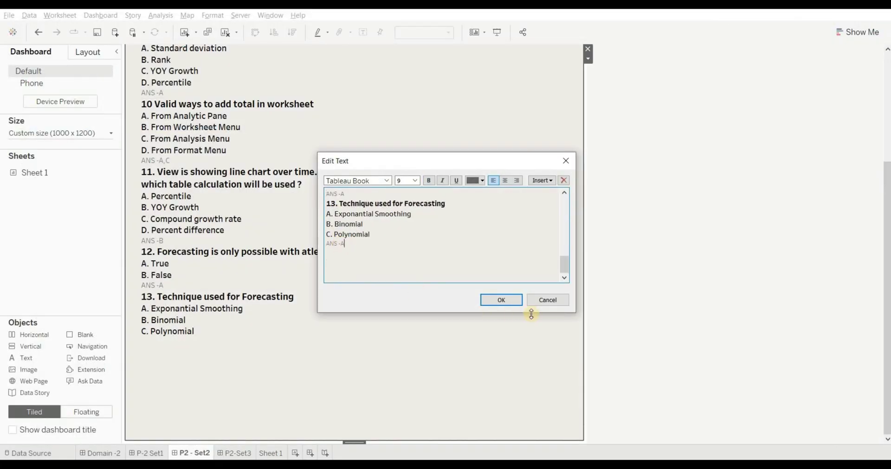
click(506, 301)
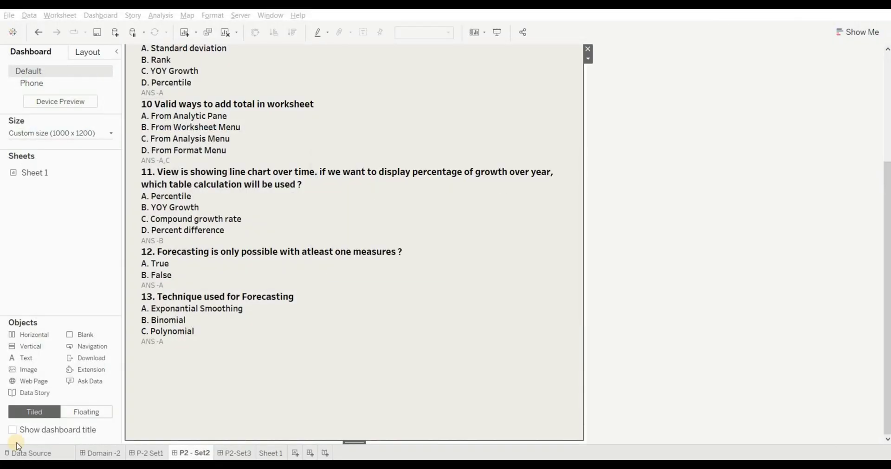
Read question 14 on the P2-Set3 dashboard and clear the existing Profit chart from Sheet 1.
click(241, 455)
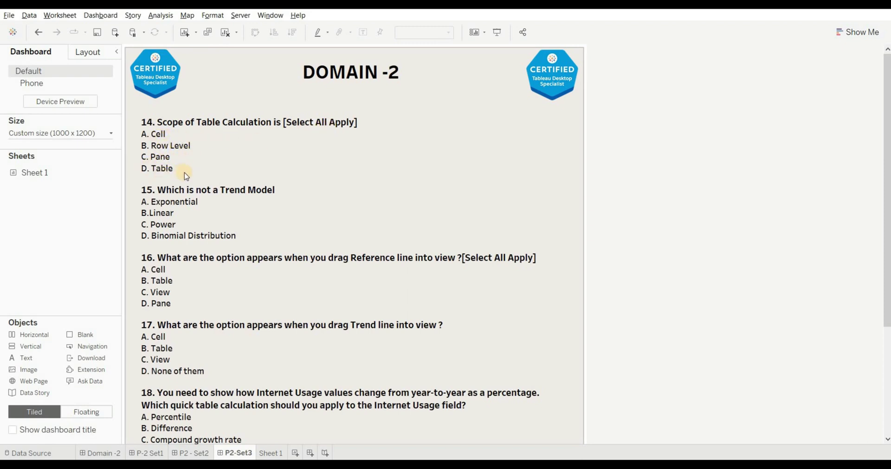
click(279, 453)
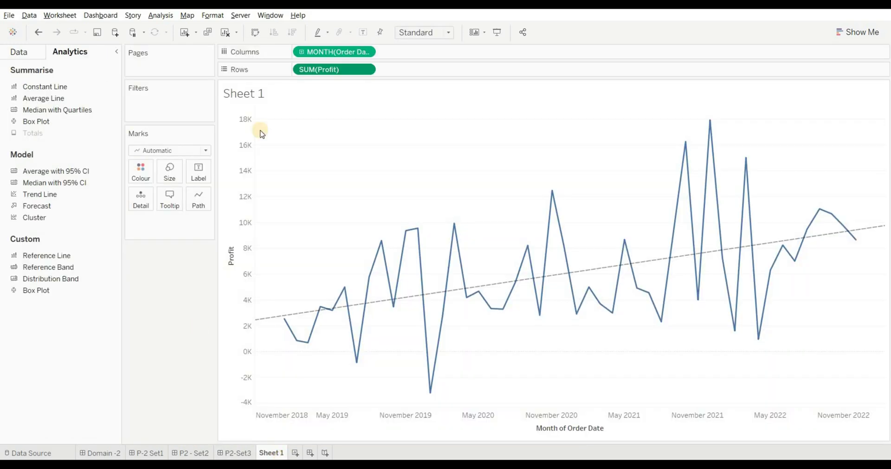
click(225, 34)
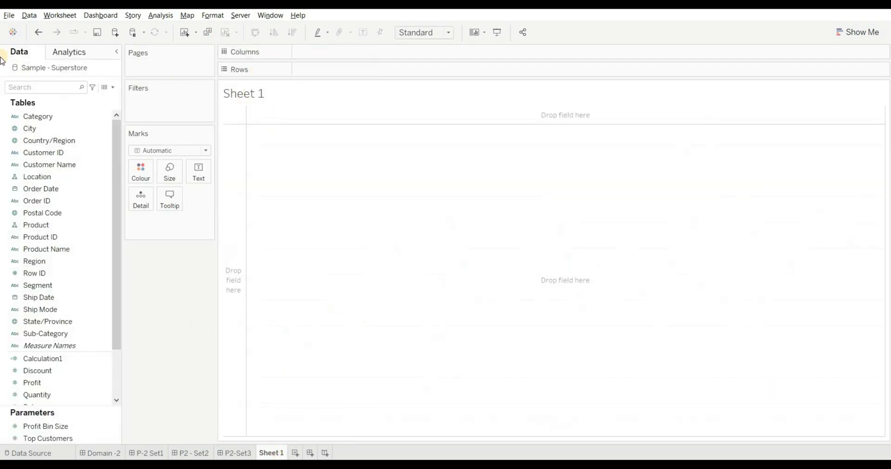
Build a text table on Sheet 1 showing Profit by Category and Sub-Category.
click(62, 140)
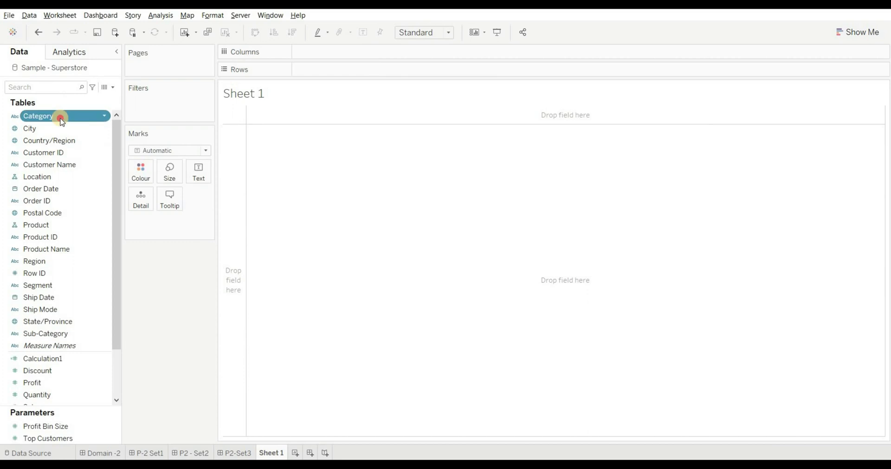
double_click(63, 118)
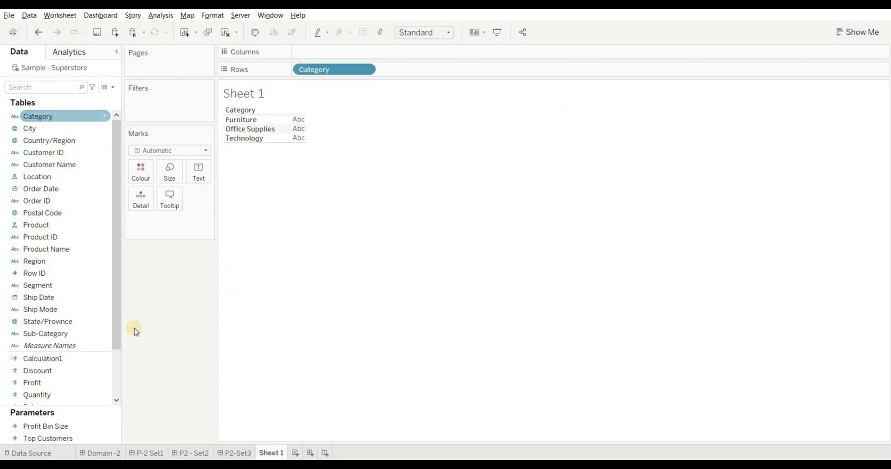
double_click(51, 334)
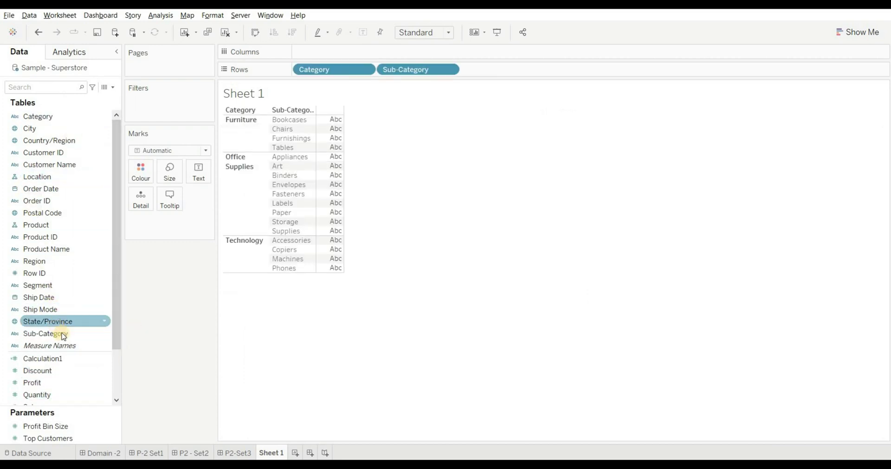
double_click(50, 383)
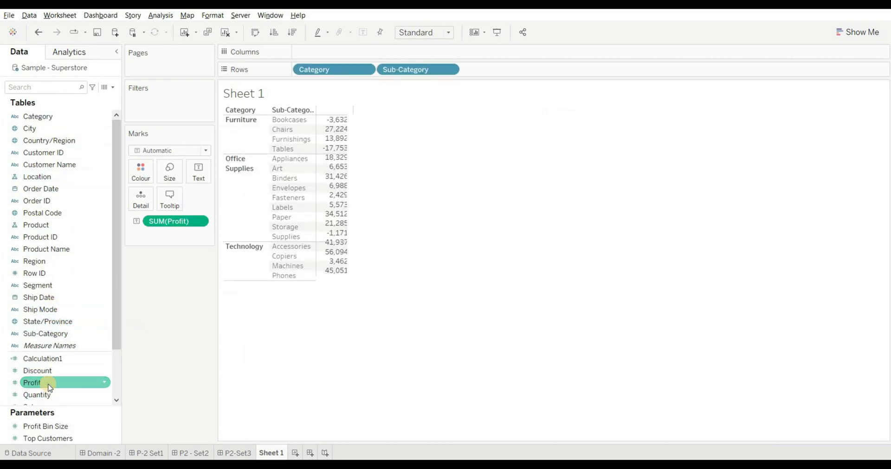
Apply the Percent Difference quick table calculation to Profit in Sheet 1's text table and review its Compute Using scope options.
click(202, 222)
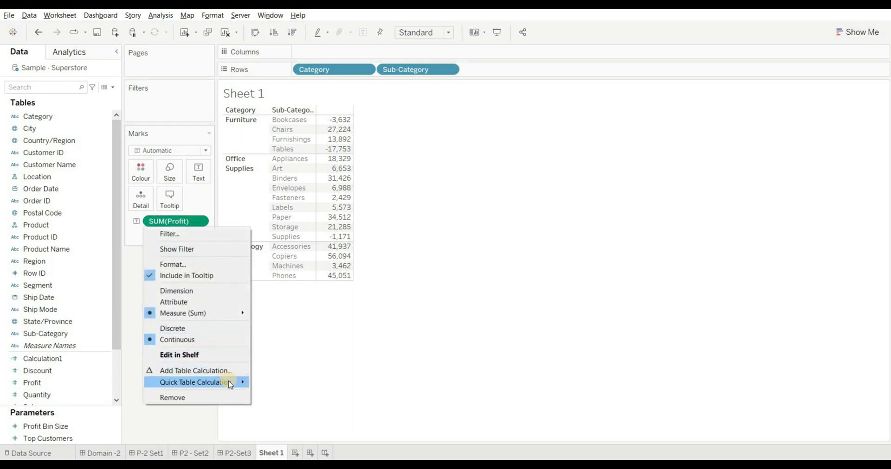
mouse_move(234, 382)
click(287, 400)
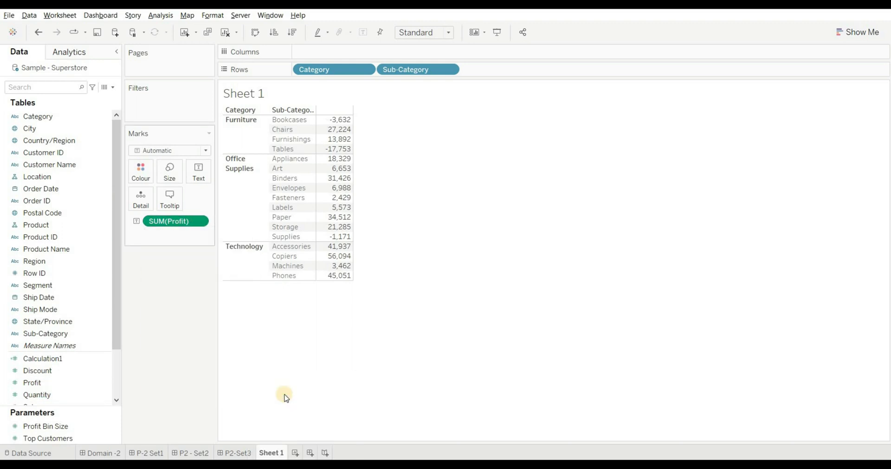
click(198, 224)
mouse_move(215, 374)
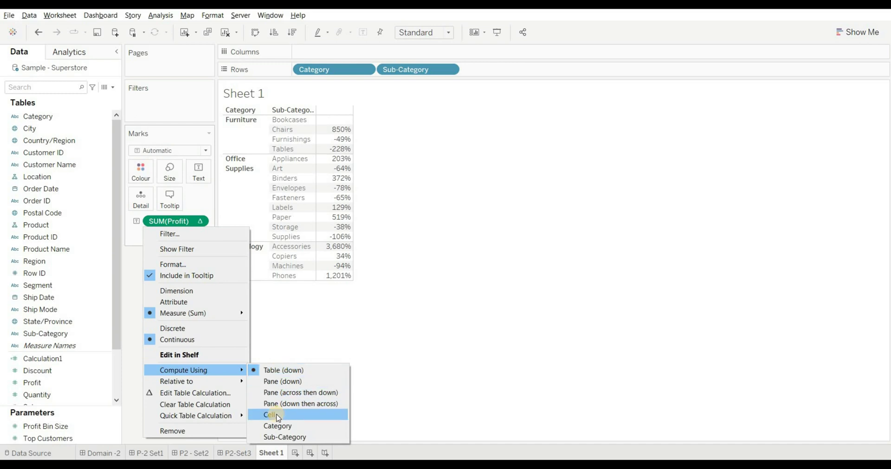
click(405, 344)
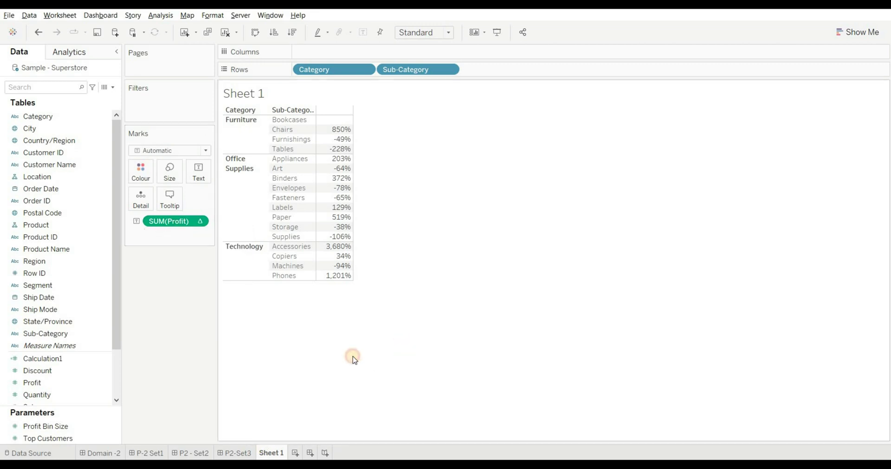
Add the answer line "ANS -A,C,D" below question 14 in the P2-Set3 dashboard text.
click(237, 454)
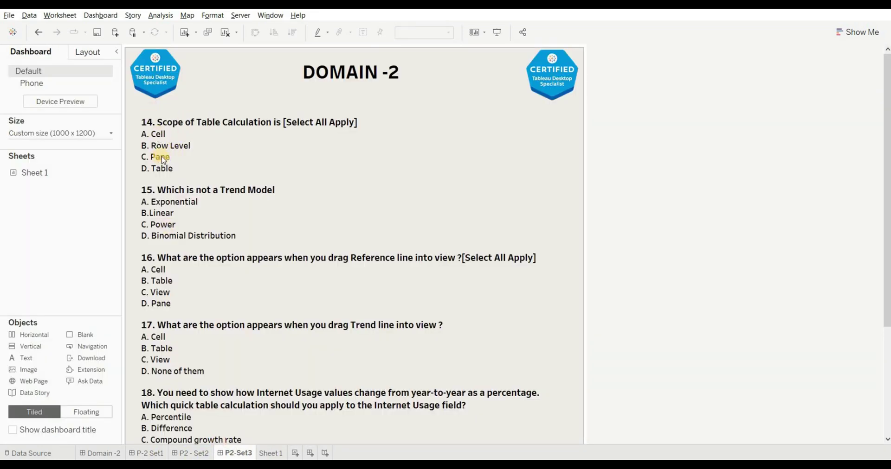
double_click(171, 174)
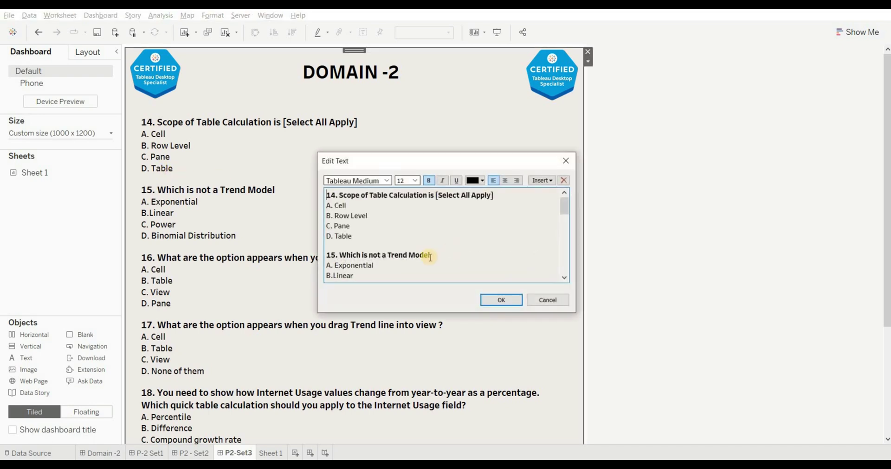
click(343, 249)
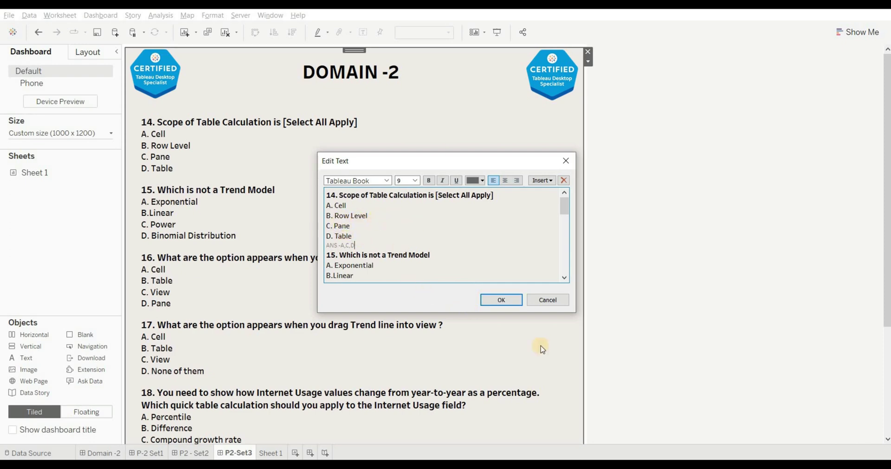
click(501, 300)
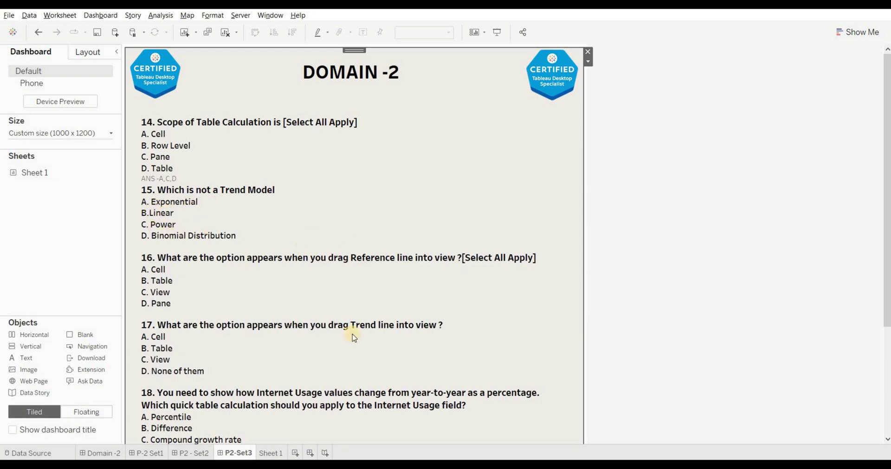
Clear Sheet 1 and build a line chart of Profit by continuous Month of Order Date.
click(272, 454)
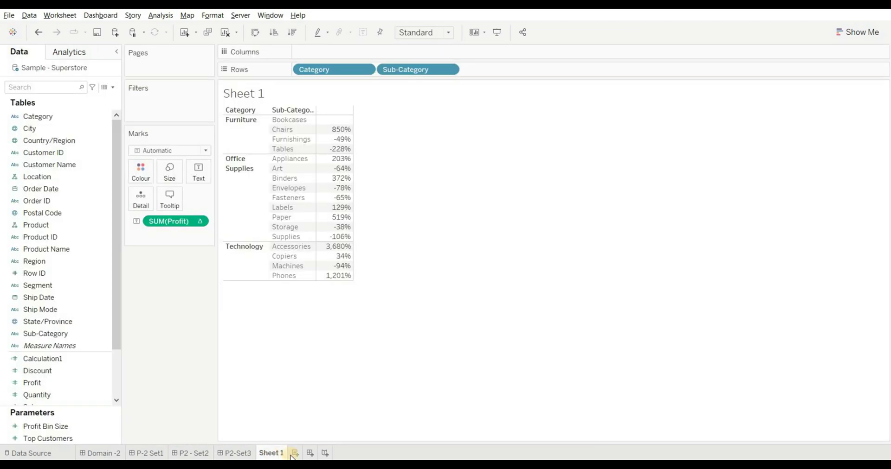
click(226, 34)
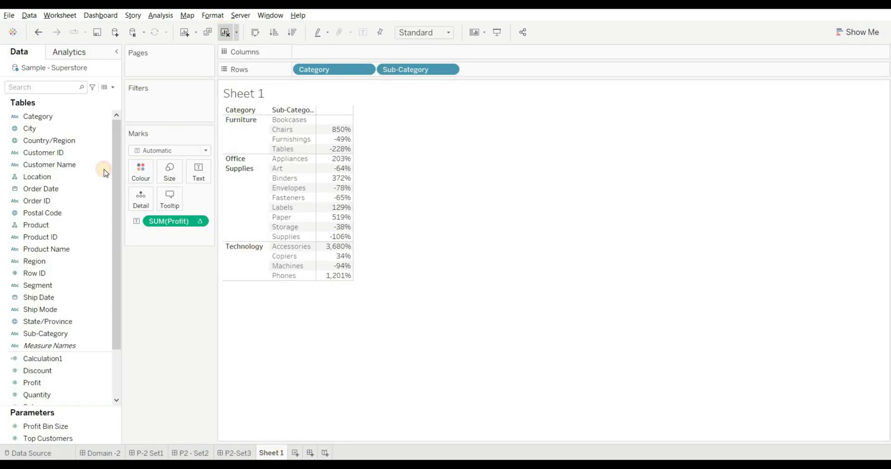
drag(60, 189, 364, 70)
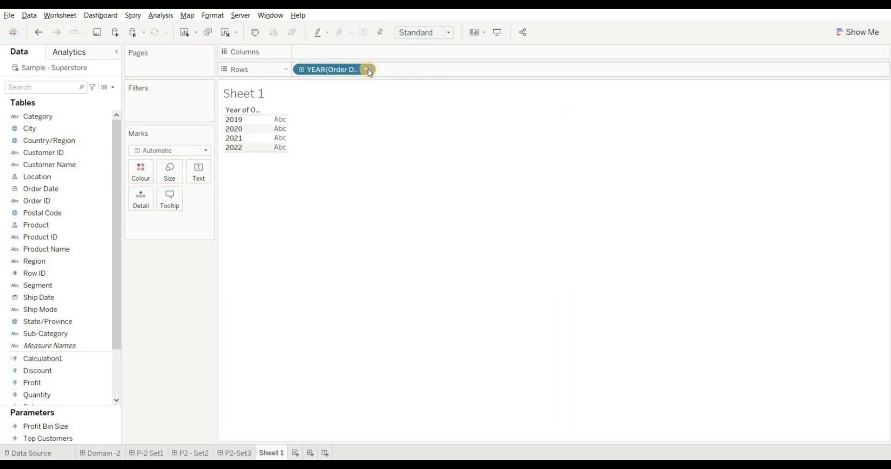
click(368, 70)
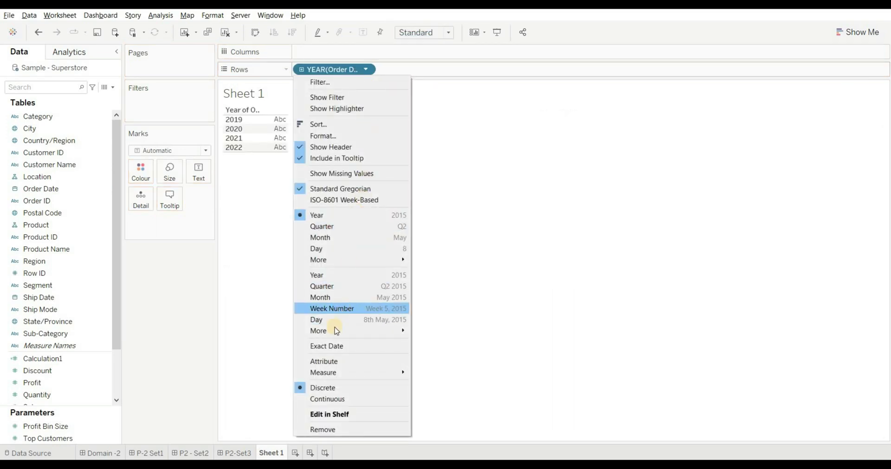
click(334, 298)
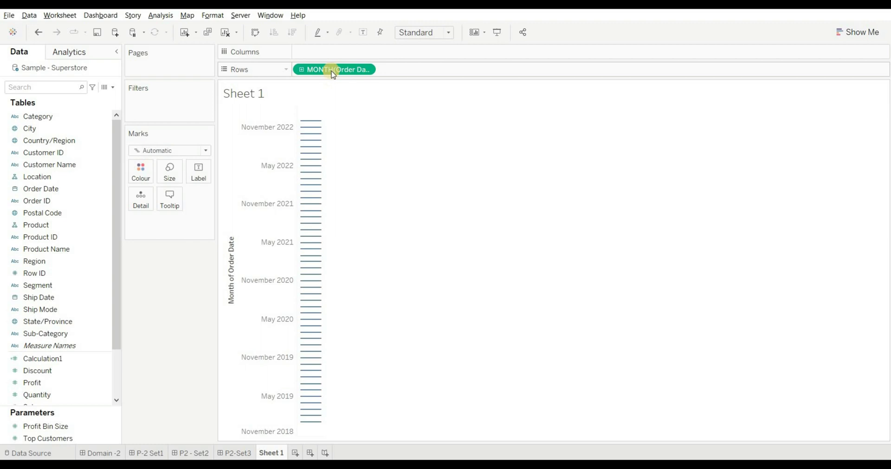
drag(335, 55, 335, 58)
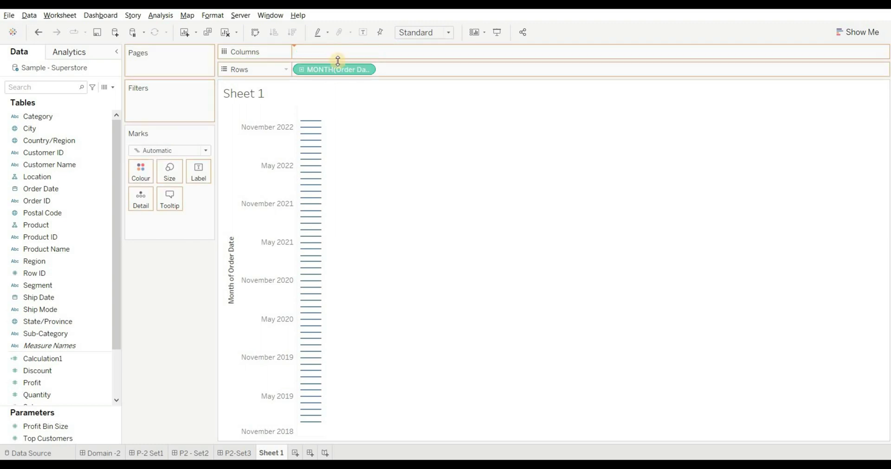
click(55, 388)
double_click(55, 387)
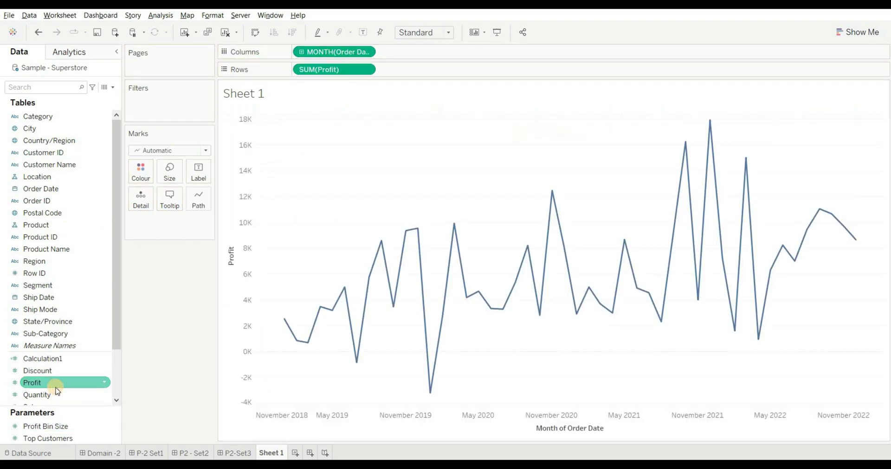
Review the available trend line models and add a linear trend line to the monthly Profit chart.
click(69, 54)
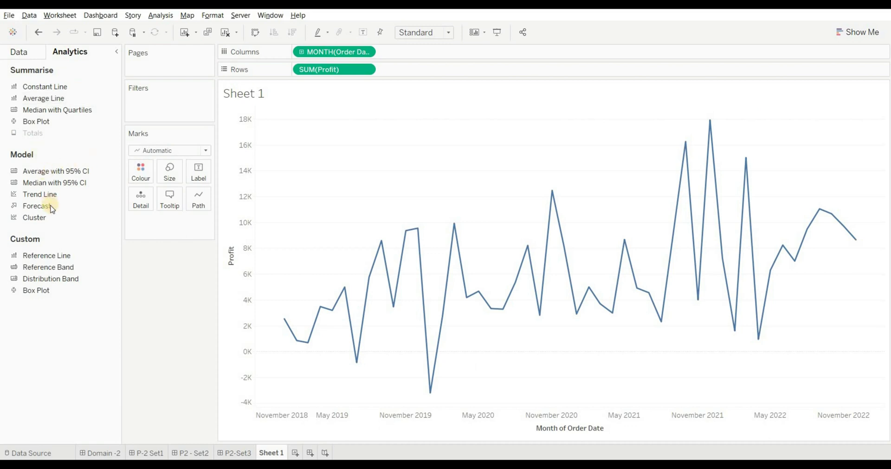
drag(42, 194, 241, 120)
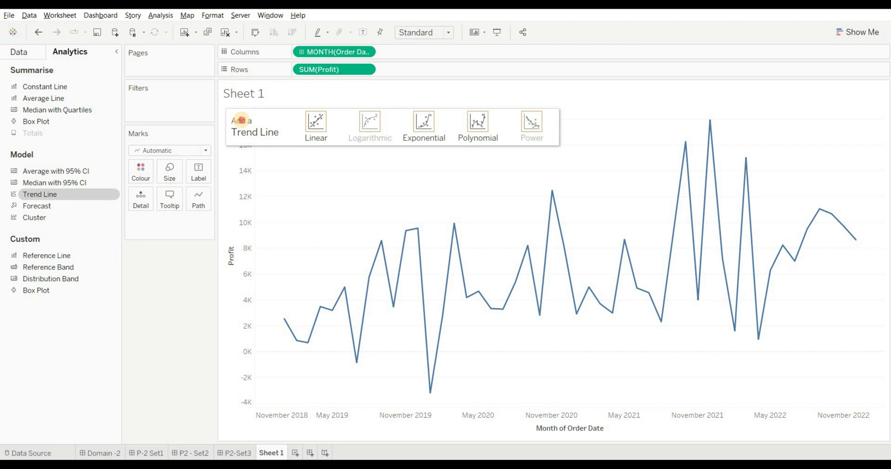
drag(241, 120, 230, 158)
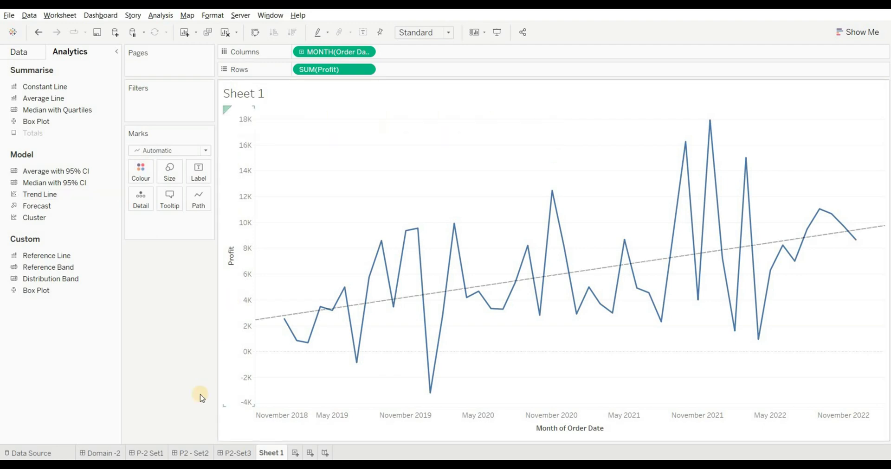
Add the answer line "ANS -D" below question 15 in the P2-Set3 dashboard text.
click(234, 453)
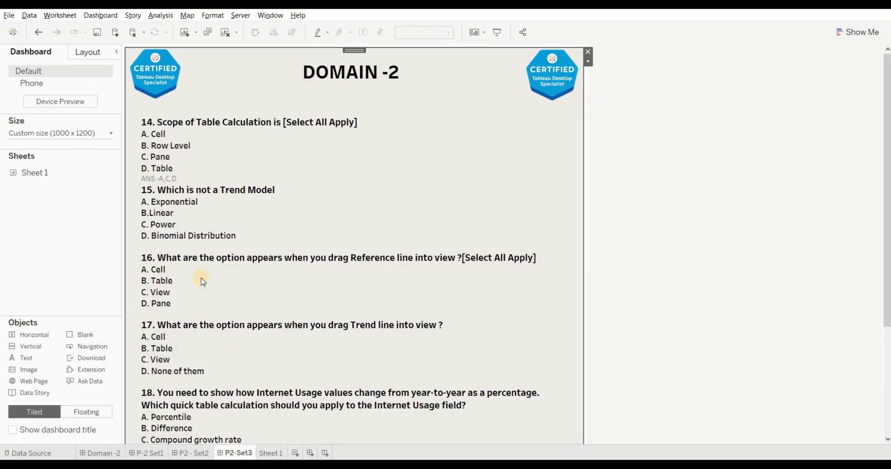
double_click(166, 241)
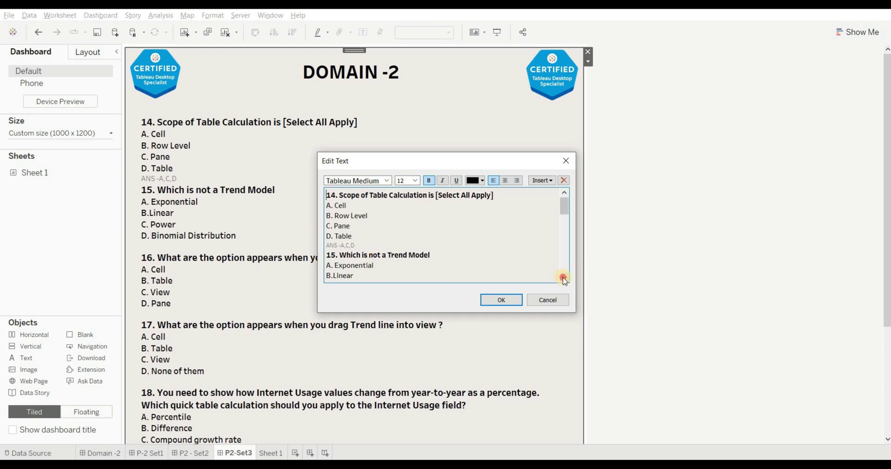
scroll(562, 277, down, 4)
click(328, 265)
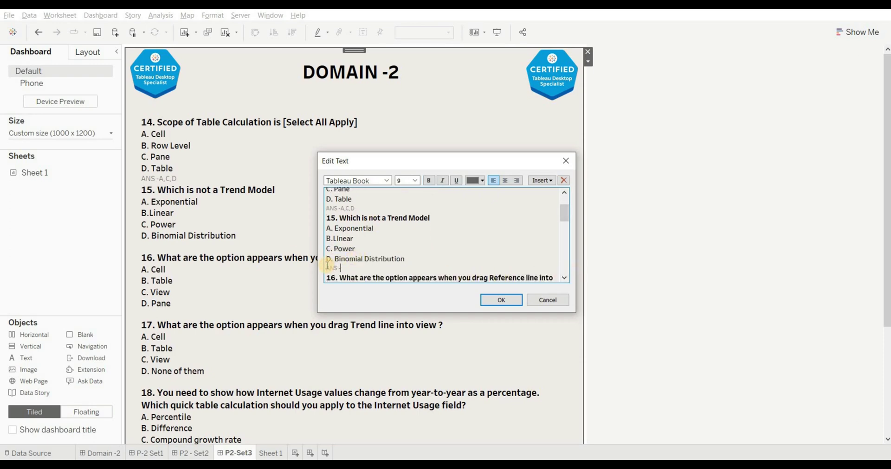
click(501, 301)
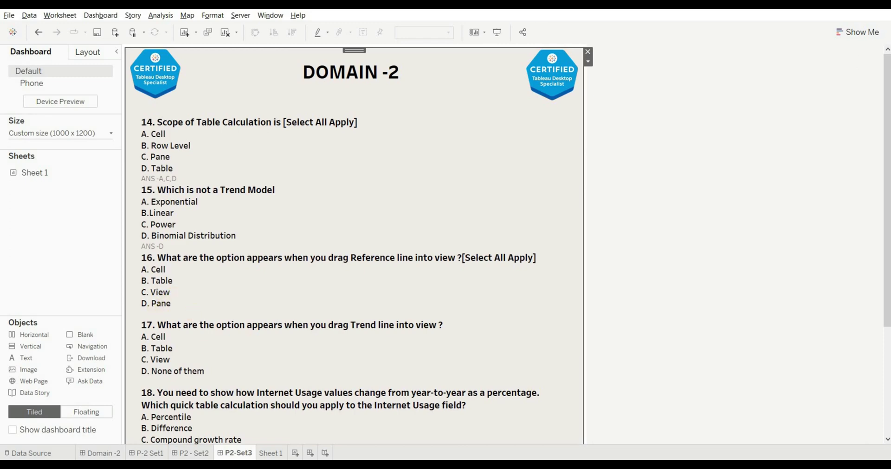
Check the reference line scope options on Sheet 1 and add reference lines for average Profit and minimum Month of Order Date.
click(276, 455)
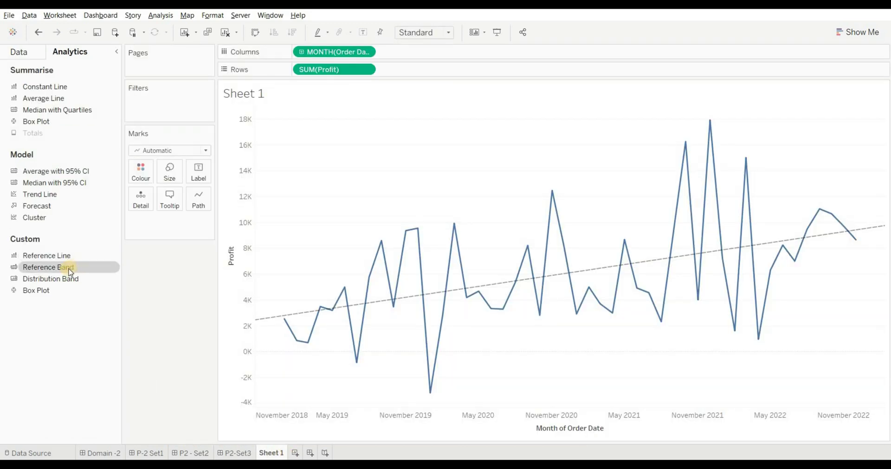
drag(54, 261, 244, 135)
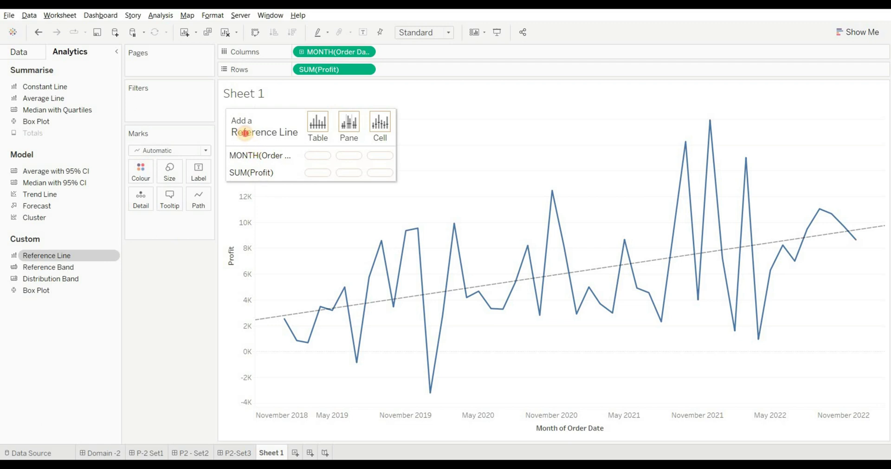
drag(245, 134, 195, 420)
click(235, 454)
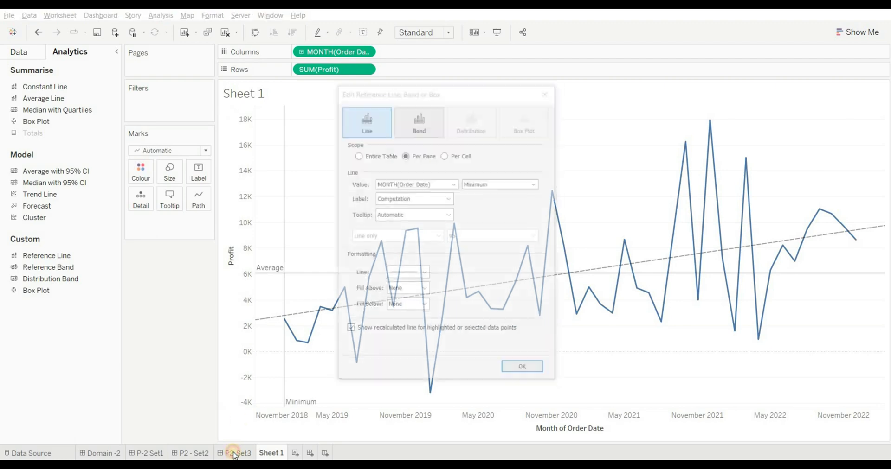
click(520, 367)
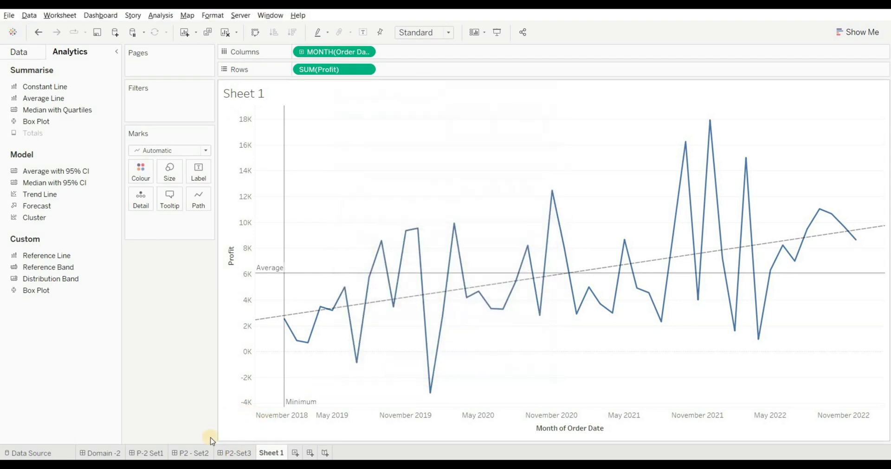
Add the answer line "ANS -A,B,D" below question 16 in the P2-Set3 dashboard text.
click(235, 455)
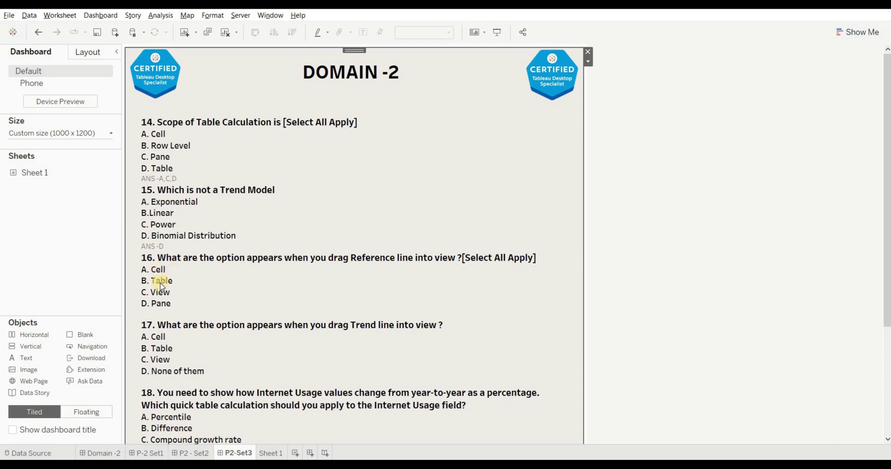
double_click(163, 308)
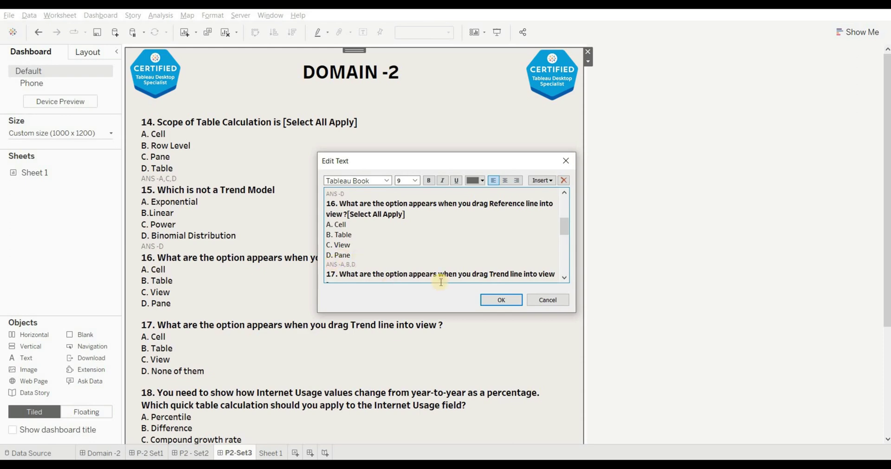
click(500, 300)
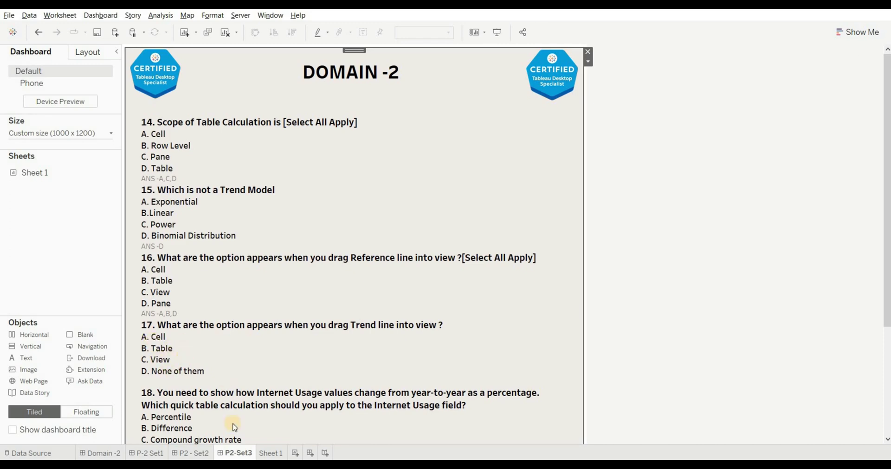
Check the trend line options on Sheet 1 and add "ANS -D" below question 17 in the P2-Set3 dashboard text.
click(272, 454)
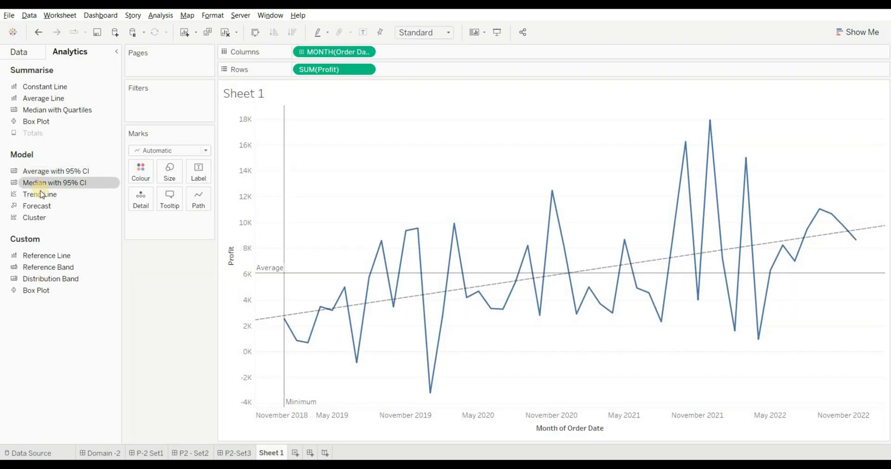
drag(37, 194, 246, 119)
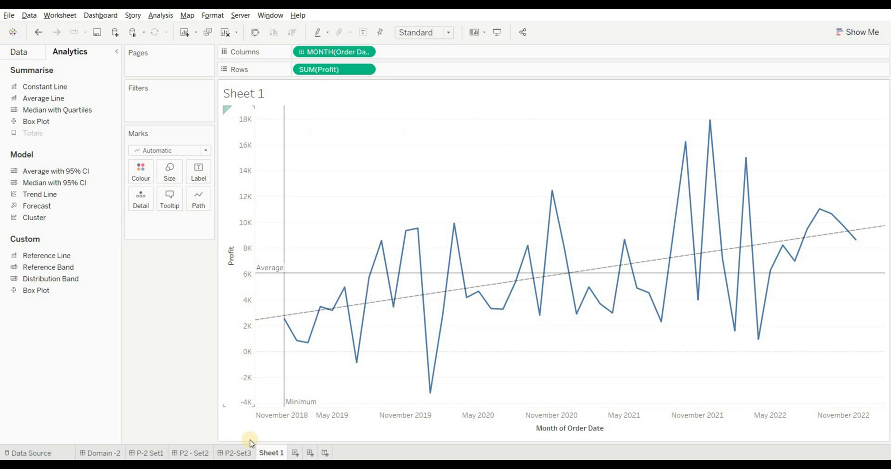
click(228, 453)
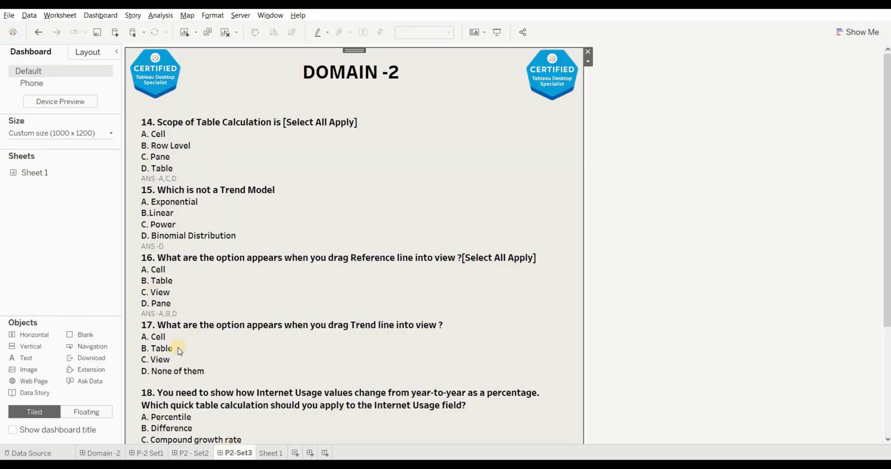
double_click(230, 374)
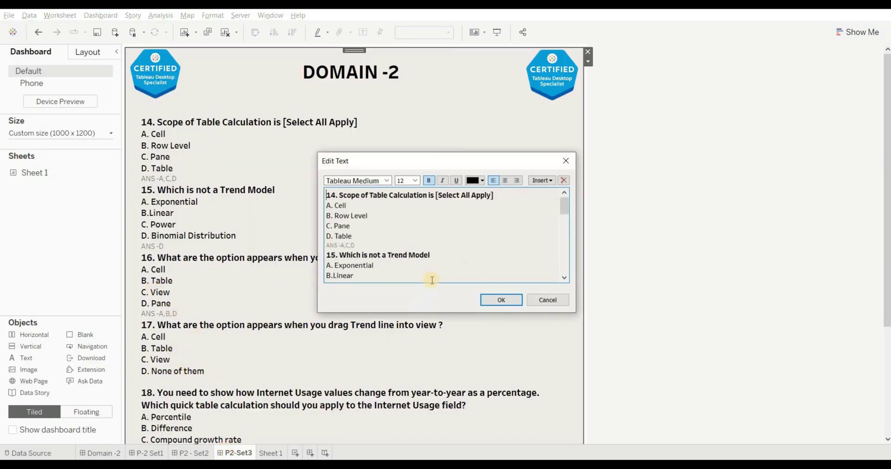
click(562, 268)
click(562, 268)
click(347, 260)
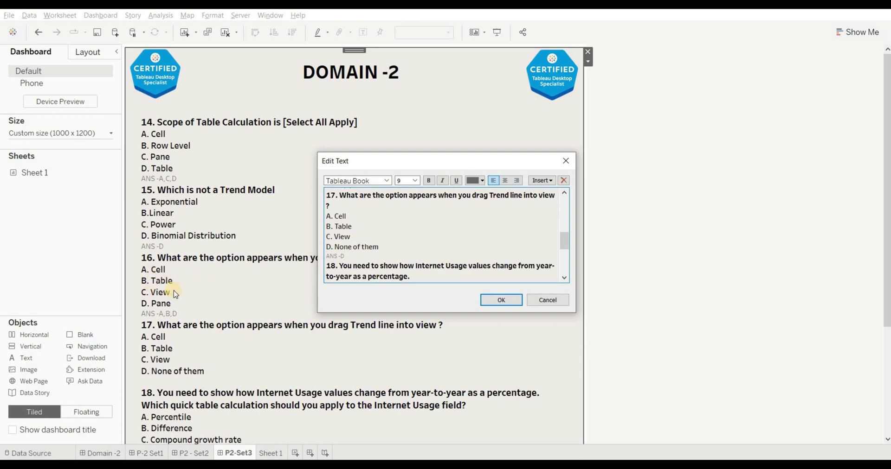
click(497, 304)
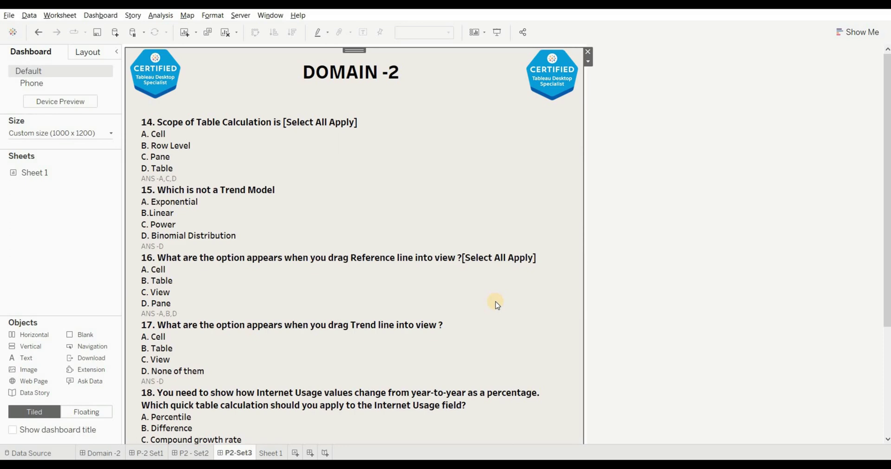
Clear the Profit line chart from Sheet 1 and build a text table of Sales by Category and Sub-Category.
scroll(498, 306, down, 3)
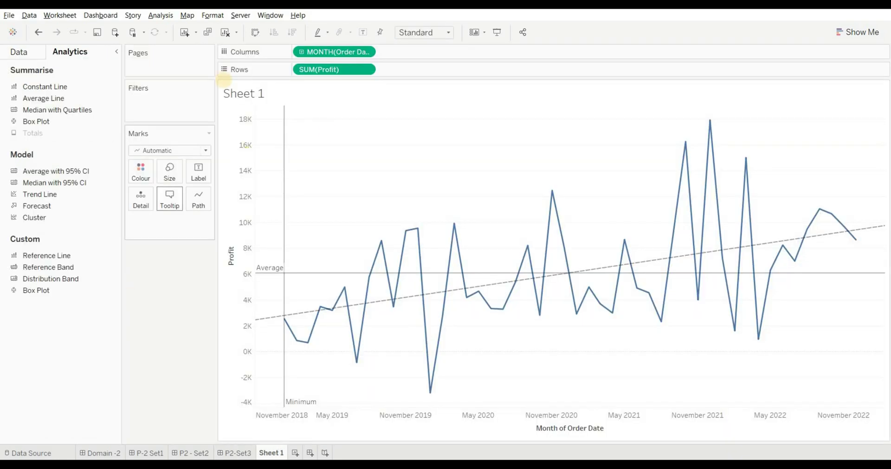
click(227, 32)
click(19, 52)
click(43, 119)
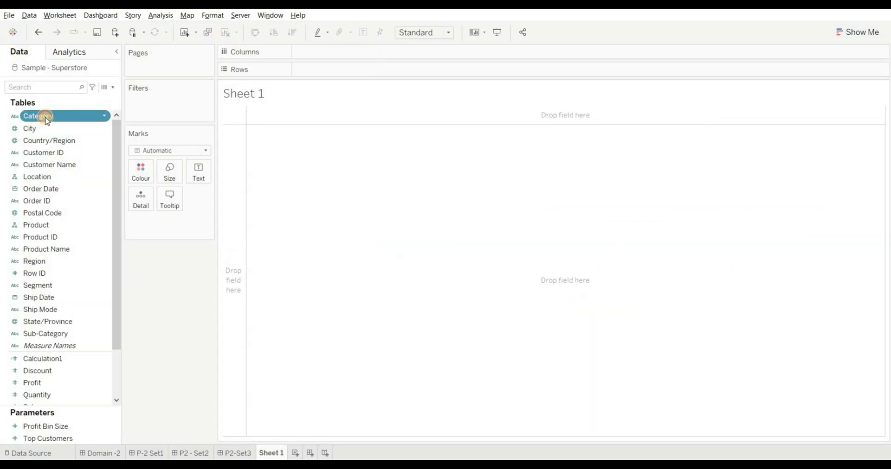
double_click(44, 117)
click(51, 310)
double_click(75, 335)
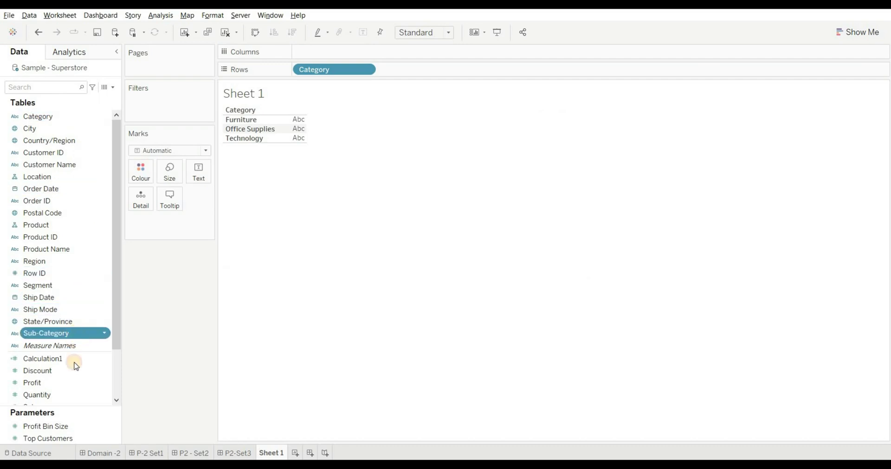
scroll(116, 366, down, 2)
click(54, 346)
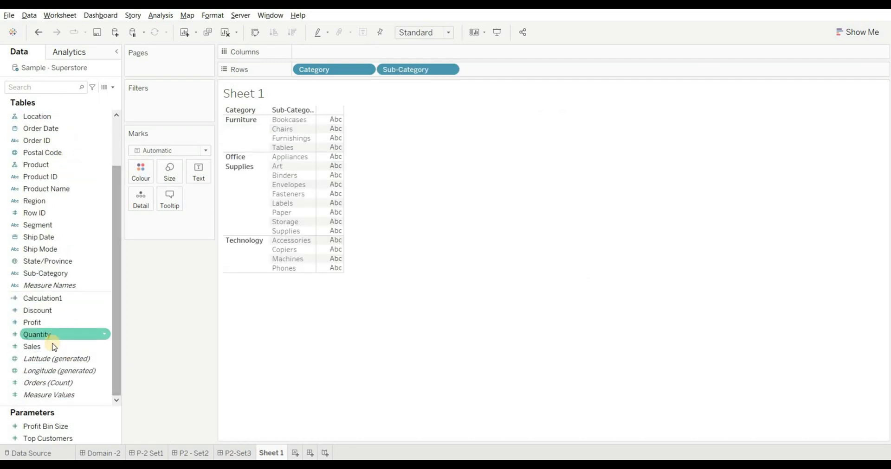
double_click(53, 346)
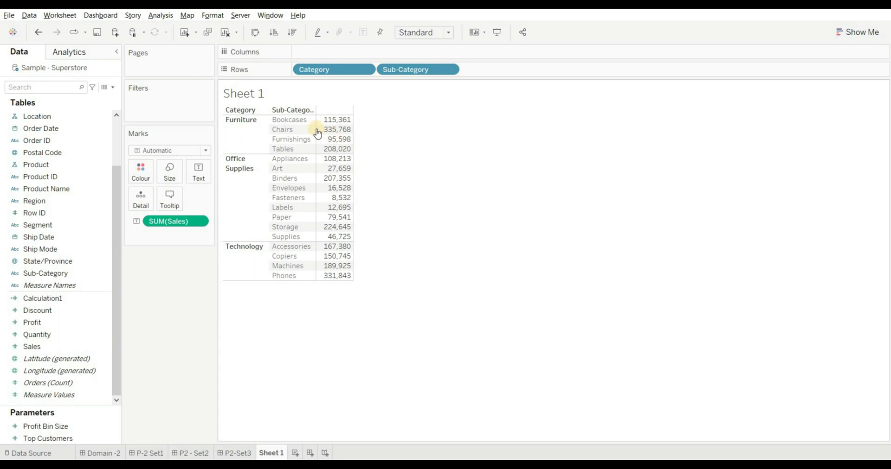
Apply the Percent Difference quick table calculation to the Sales sum on Sheet 1 and return to question 18 on the P2-Set3 dashboard.
mouse_move(332, 128)
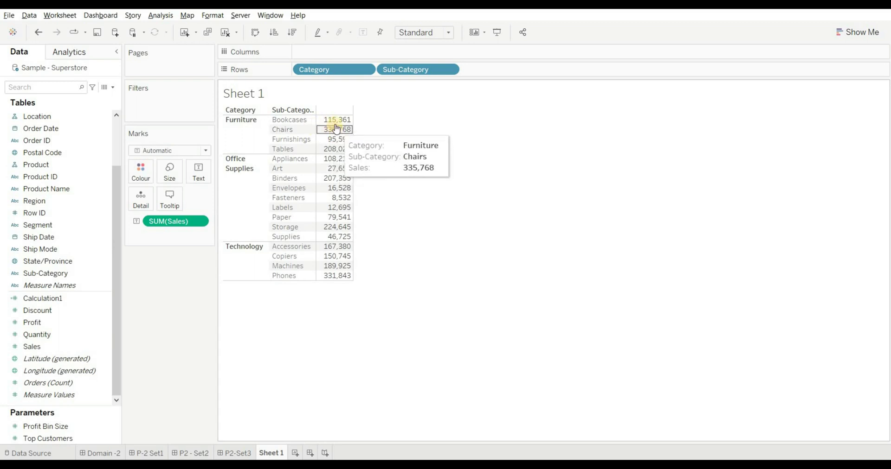
click(201, 224)
mouse_move(224, 386)
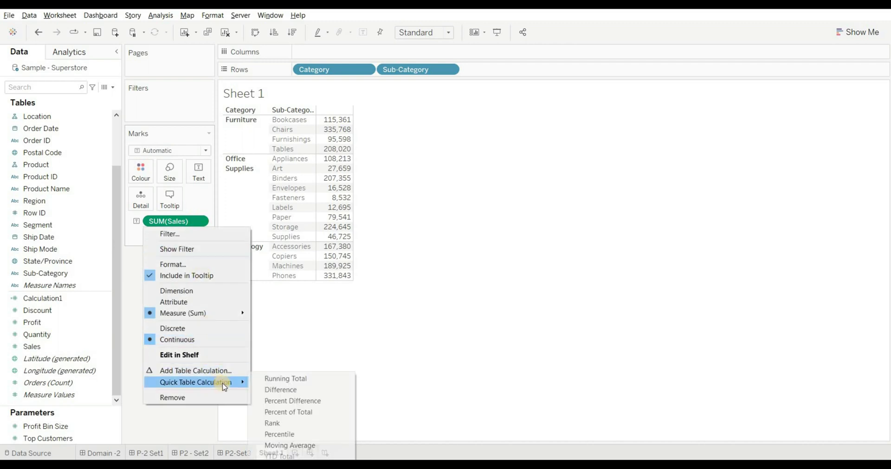
click(297, 401)
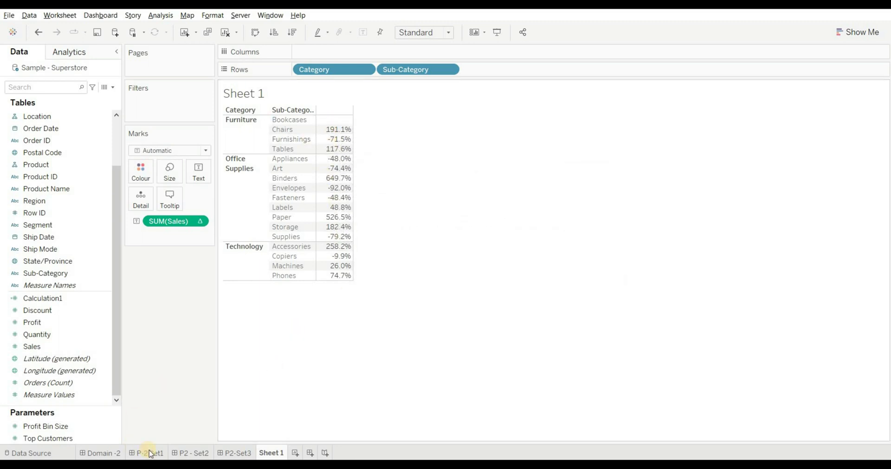
click(237, 453)
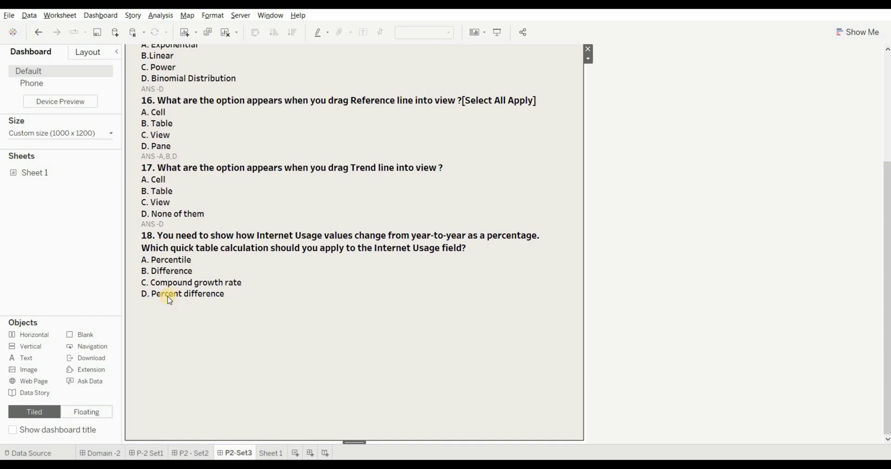